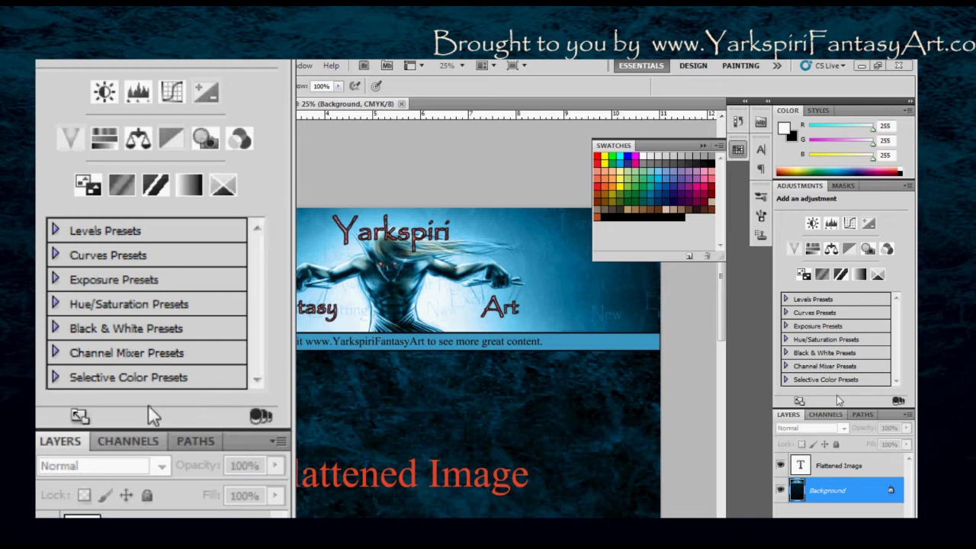
# Convert the locked Background into an editable layer named Layer 0 and add a Brightness/Contrast adjustment layer above it
pyautogui.click(893, 496)
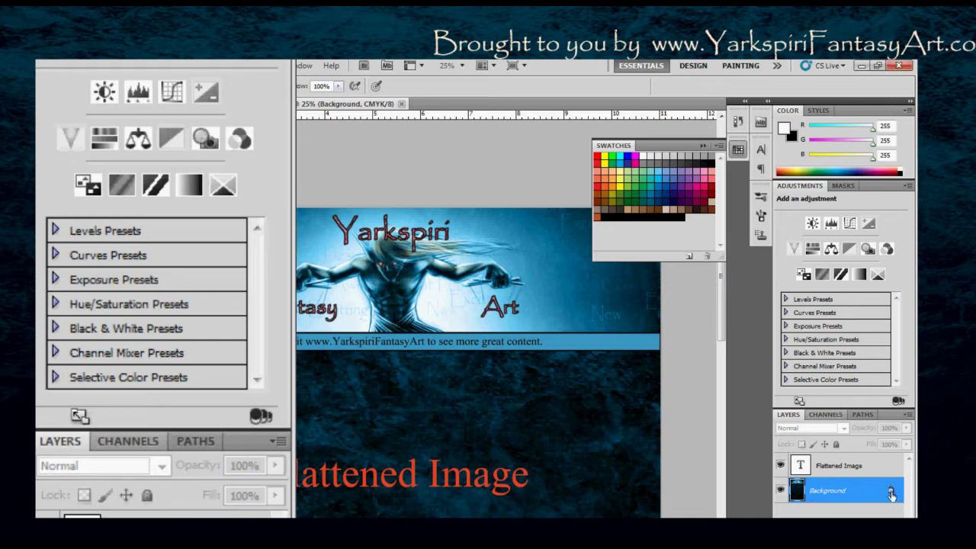
pyautogui.doubleClick(892, 494)
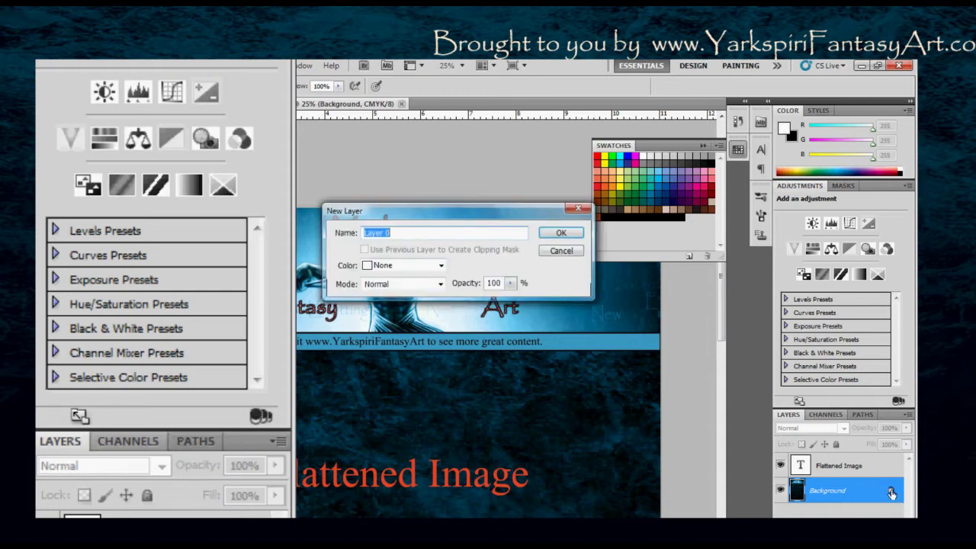
pyautogui.click(563, 235)
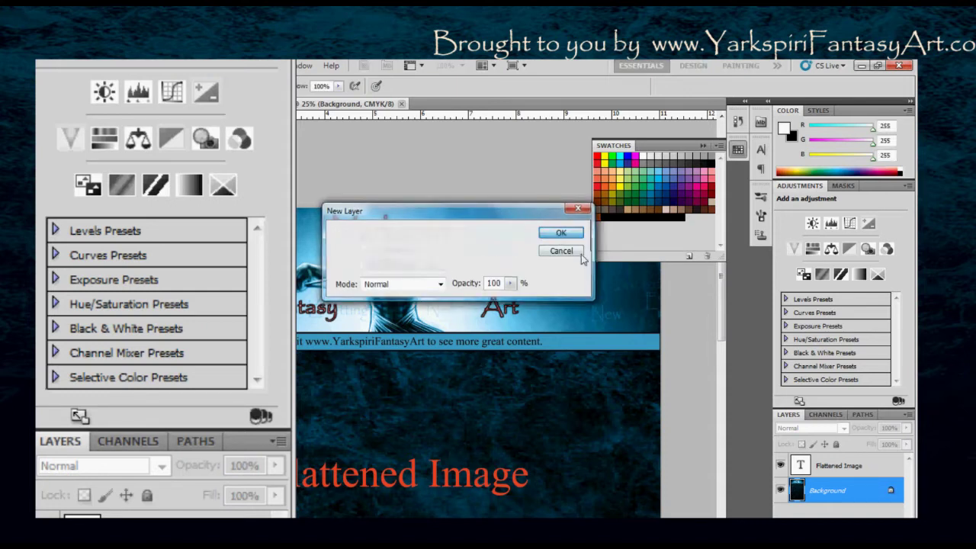
pyautogui.click(561, 233)
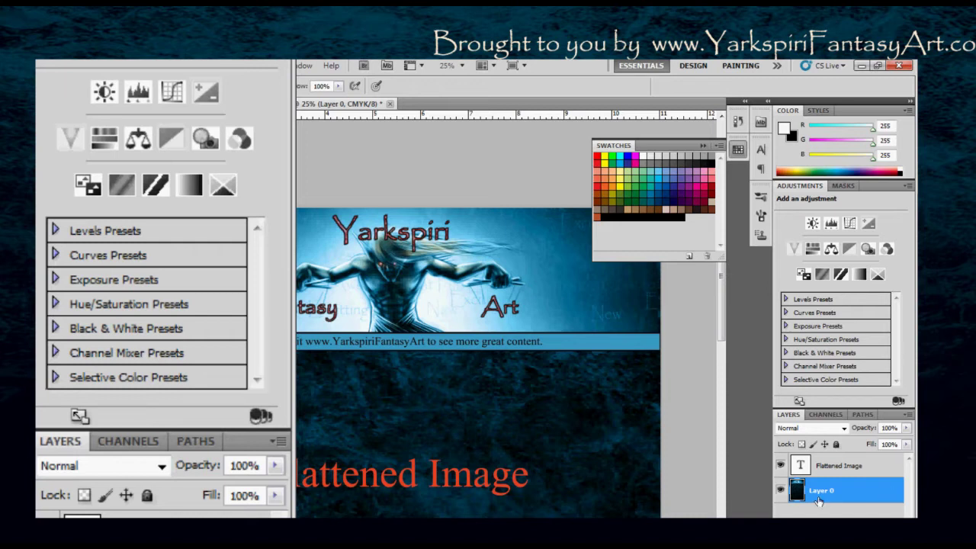
pyautogui.click(105, 93)
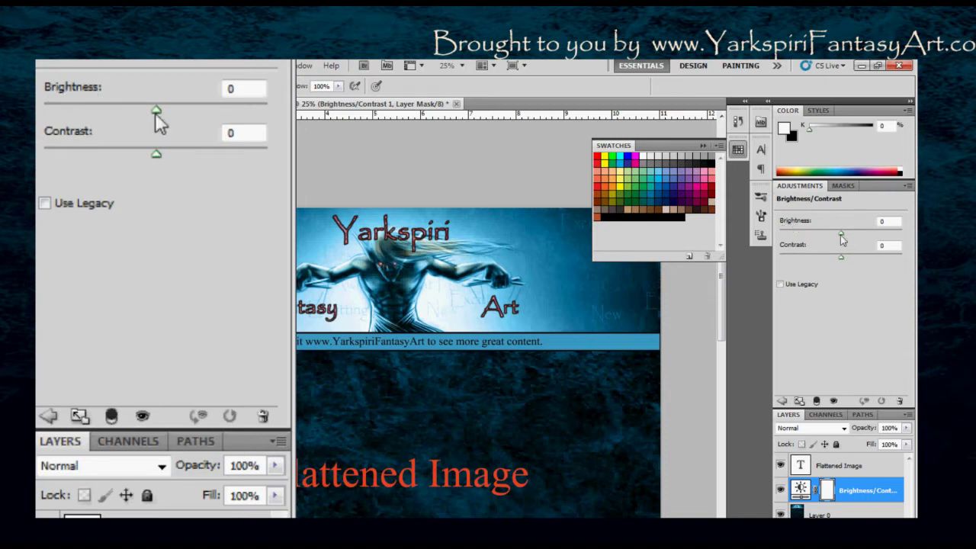
# Try brightness values of 136 and 23 on the Brightness/Contrast adjustment, and undo the brightness changes
pyautogui.moveTo(841, 235); pyautogui.dragTo(899, 246)
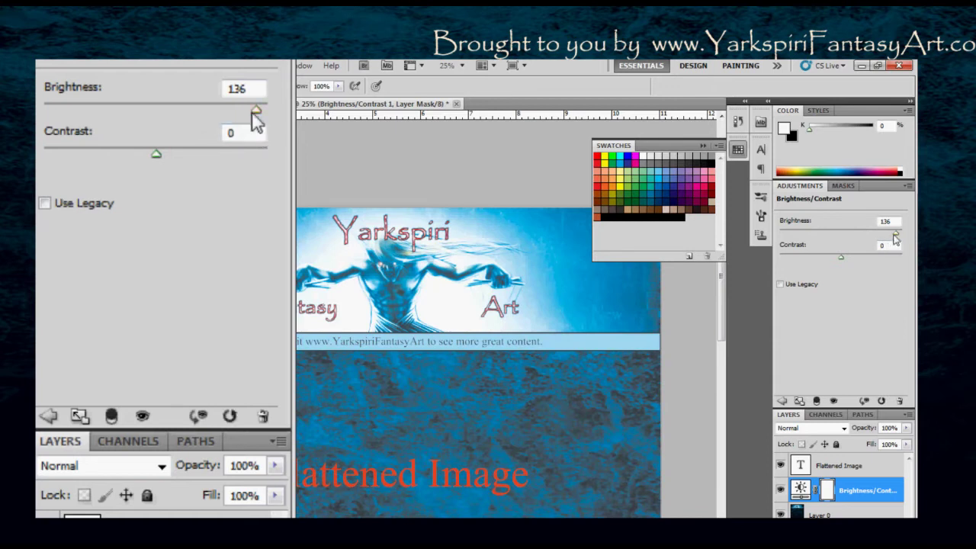
pyautogui.moveTo(896, 234); pyautogui.dragTo(851, 236)
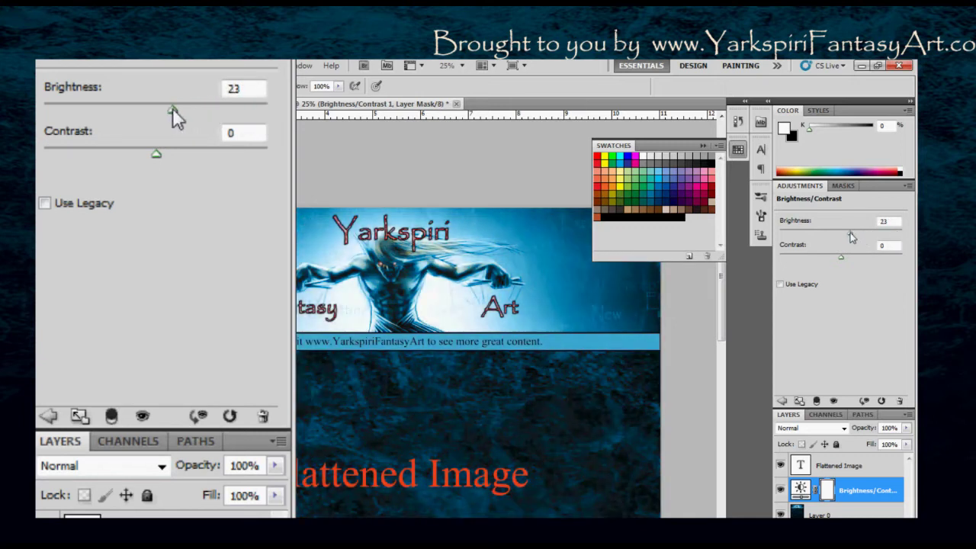
pyautogui.hotkey('ctrl', 'alt', 'z')
pyautogui.hotkey('ctrl', 'alt', 'z')
pyautogui.hotkey('ctrl', 'alt', 'z')
pyautogui.hotkey('ctrl', 'alt', 'z')
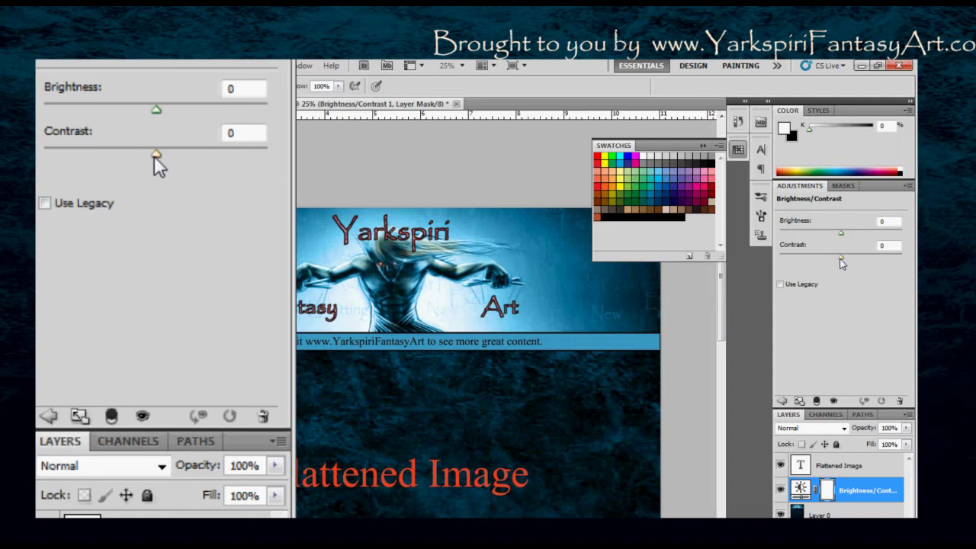
# Try contrast values of -38 and -1 on the Brightness/Contrast adjustment, and set its contrast to 100
pyautogui.moveTo(157, 154); pyautogui.dragTo(71, 152)
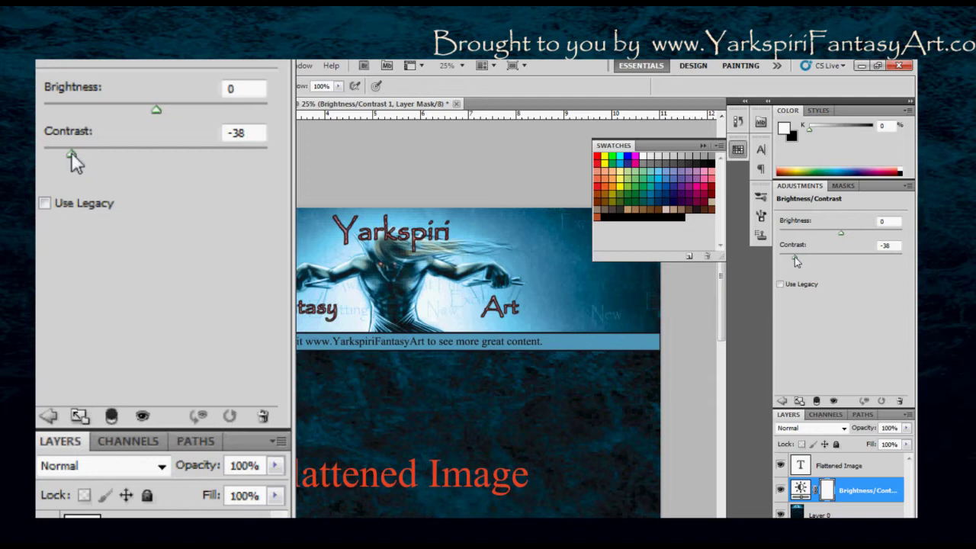
pyautogui.moveTo(71, 152); pyautogui.dragTo(152, 156)
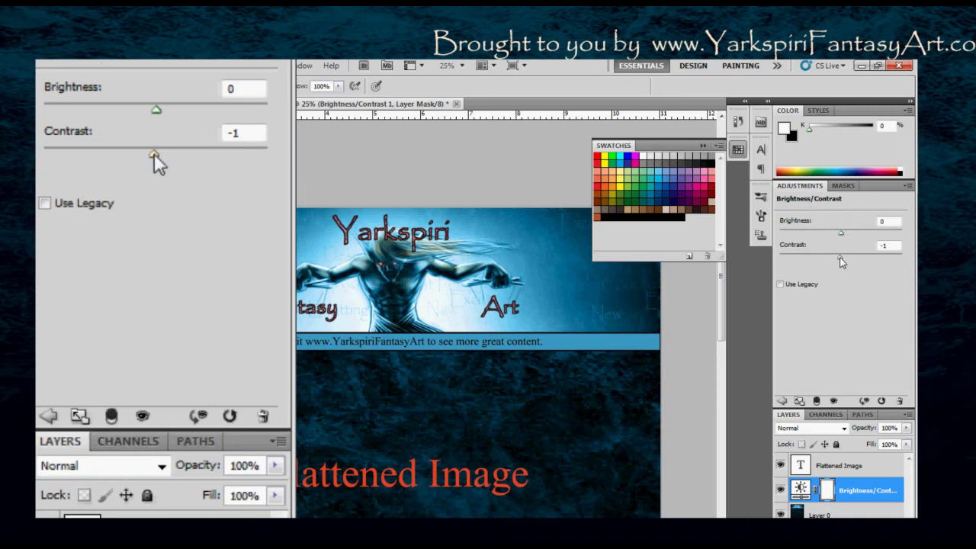
pyautogui.moveTo(841, 258); pyautogui.dragTo(902, 258)
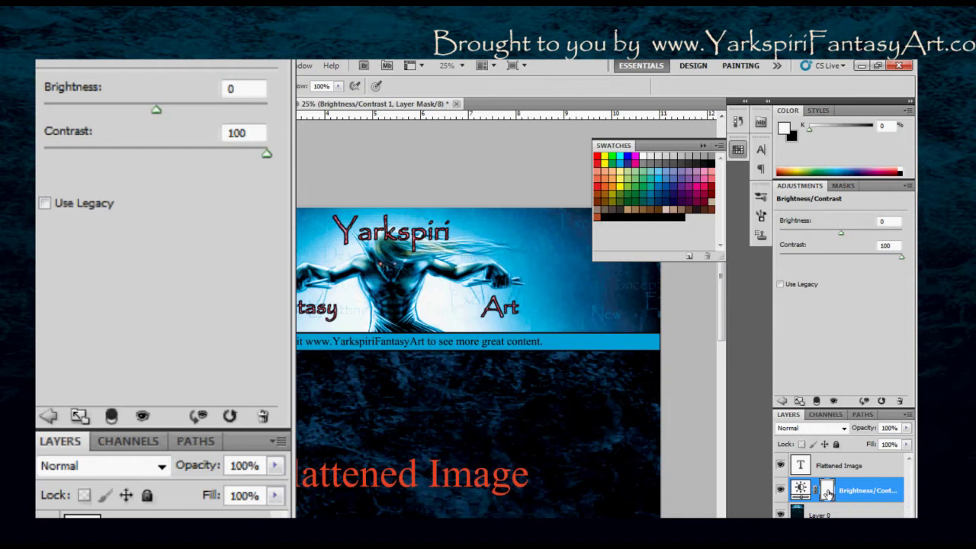
# Try masking the adjustment with a black-filled rectangle around the "Flattened Image" text on its layer mask, and undo the fill
pyautogui.click(827, 492)
pyautogui.press('m')
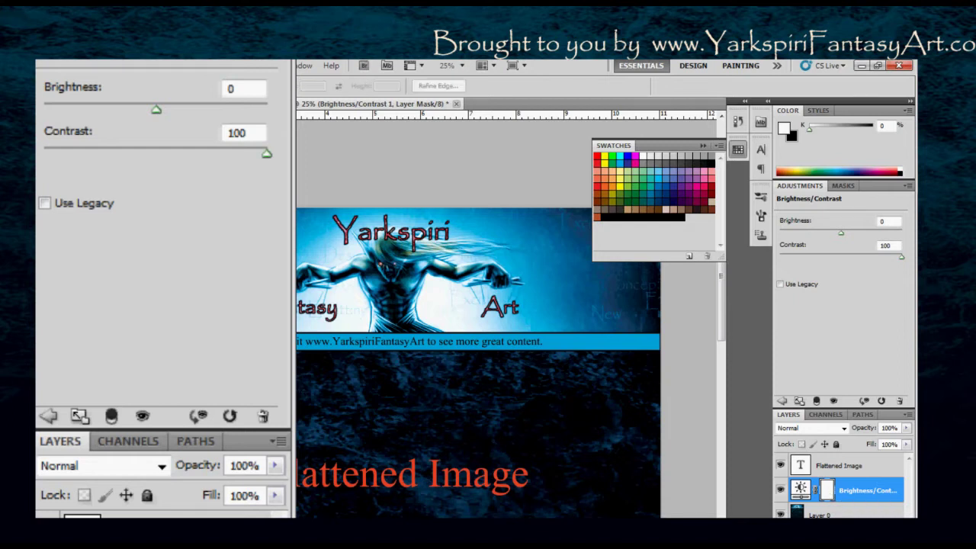
pyautogui.moveTo(233, 383); pyautogui.dragTo(568, 528)
pyautogui.press('x')
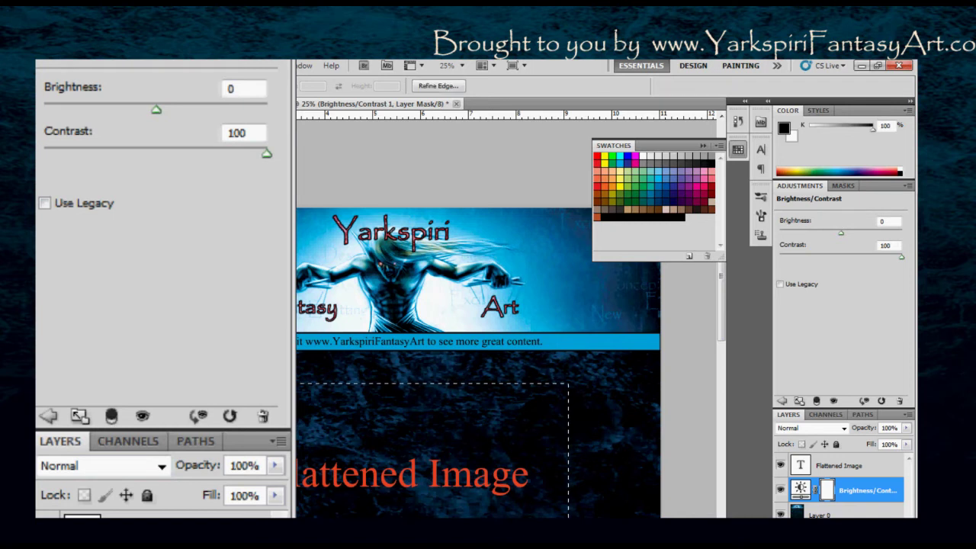
pyautogui.hotkey('alt', 'BackSpace')
pyautogui.hotkey('ctrl', 'd')
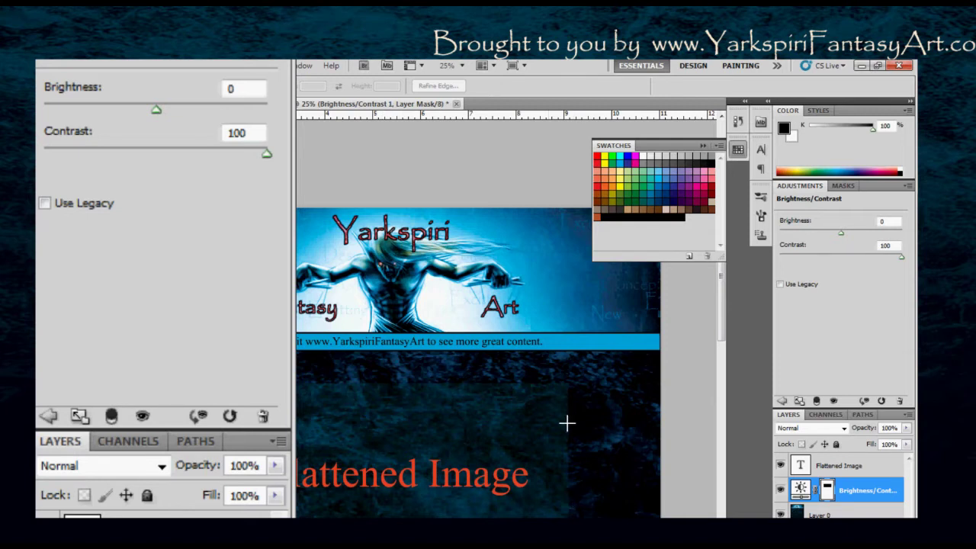
pyautogui.hotkey('ctrl', 'z')
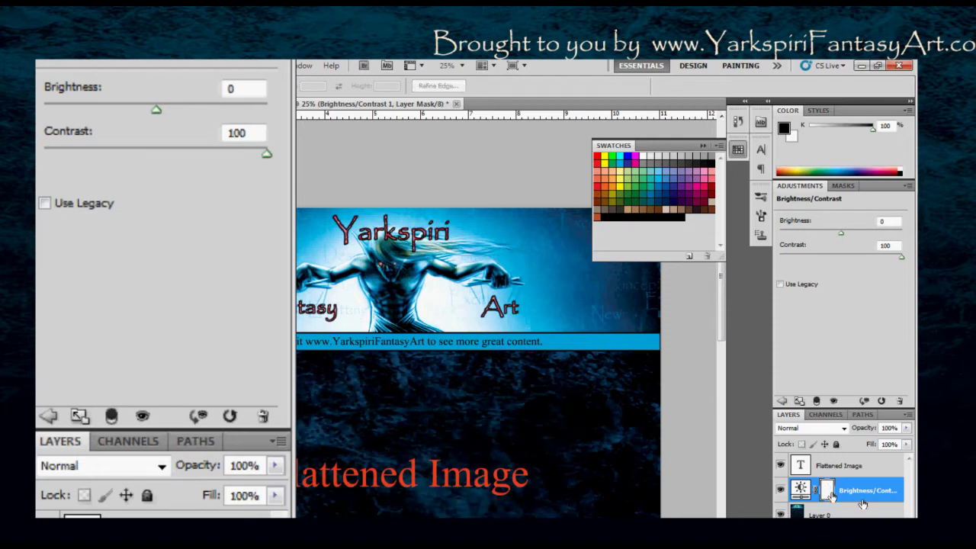
# Compare the image with the Brightness/Contrast layer hidden and shown, and try its opacity slider, ending at 100%
pyautogui.click(781, 490)
pyautogui.click(780, 491)
pyautogui.click(276, 467)
pyautogui.moveTo(274, 492)
pyautogui.mouseDown()
pyautogui.moveTo(214, 496)
pyautogui.moveTo(257, 505)
pyautogui.moveTo(184, 496)
pyautogui.moveTo(277, 483)
pyautogui.moveTo(277, 492)
pyautogui.mouseUp()
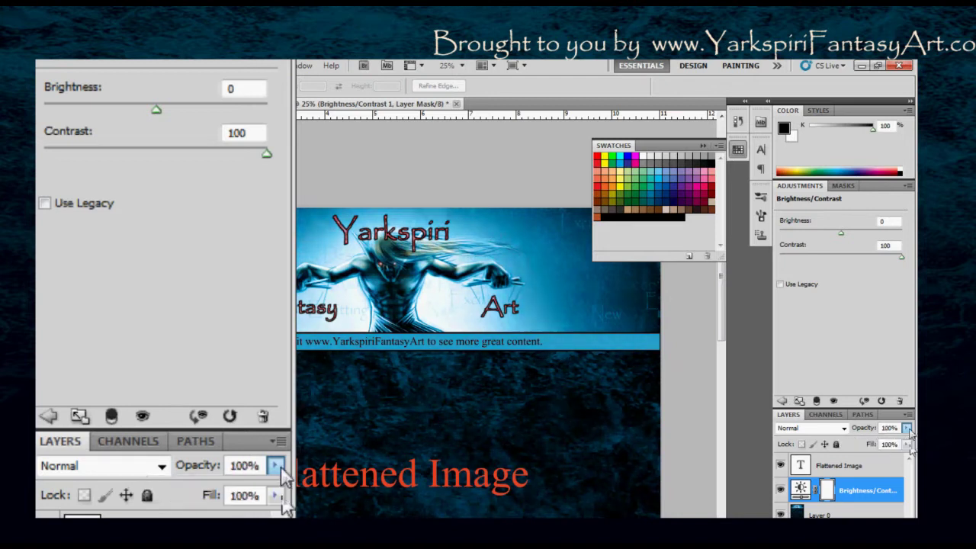
# Preview the Brightness/Contrast layer's blend modes one after another, from Dissolve through Exclusion
pyautogui.click(844, 429)
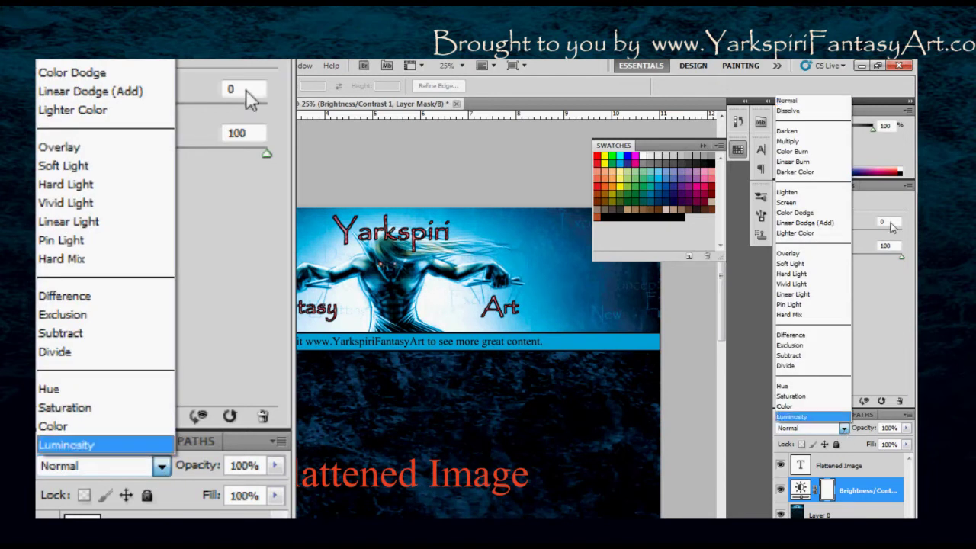
pyautogui.click(816, 111)
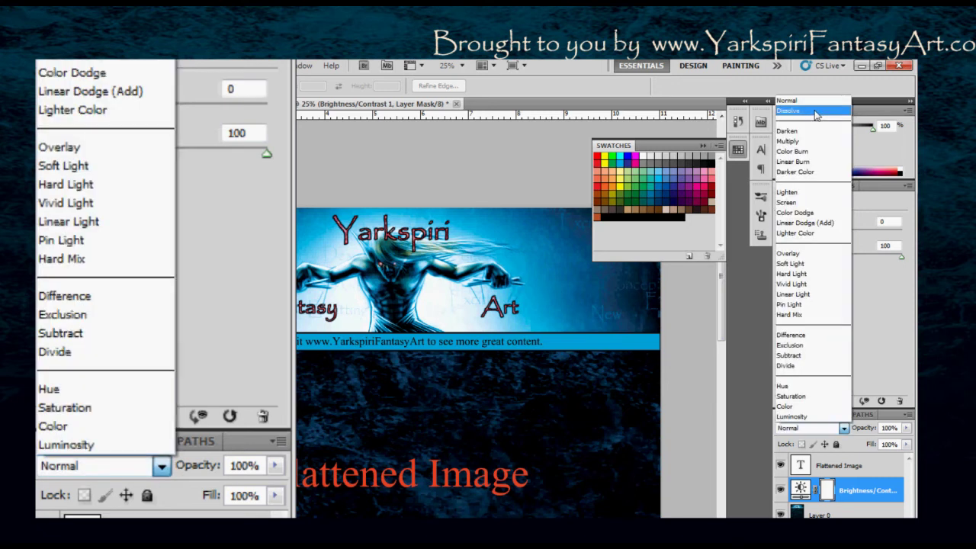
pyautogui.click(816, 112)
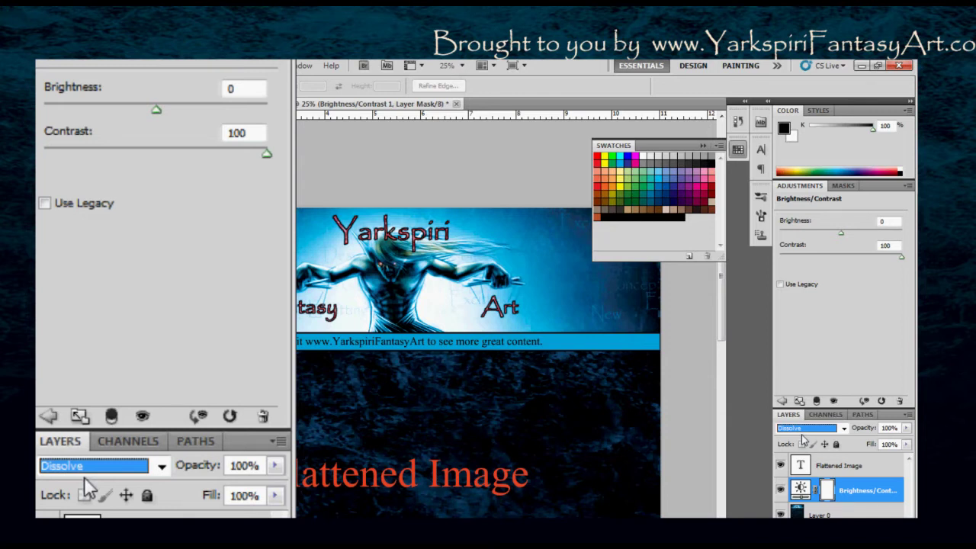
pyautogui.press('Down')
pyautogui.press('Up')
pyautogui.press('Down')
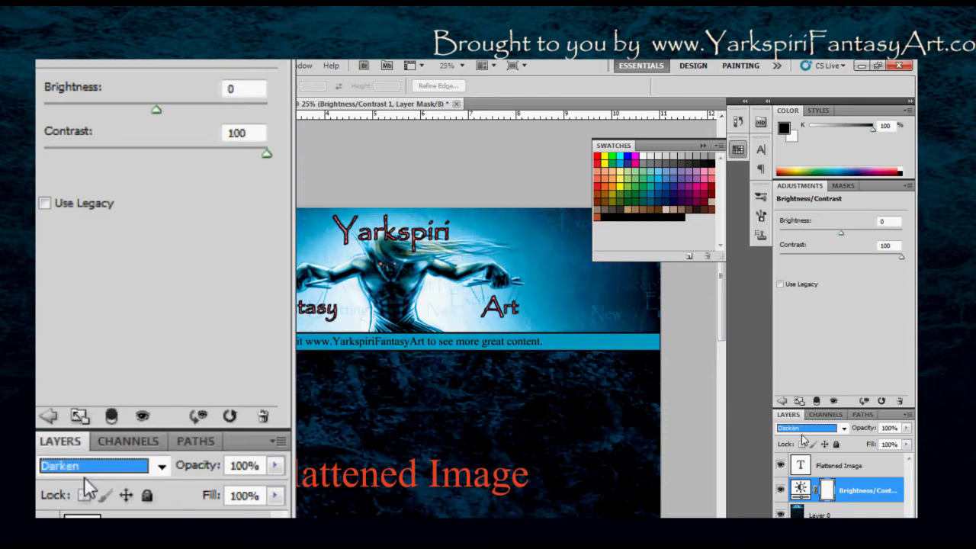
pyautogui.press('Down')
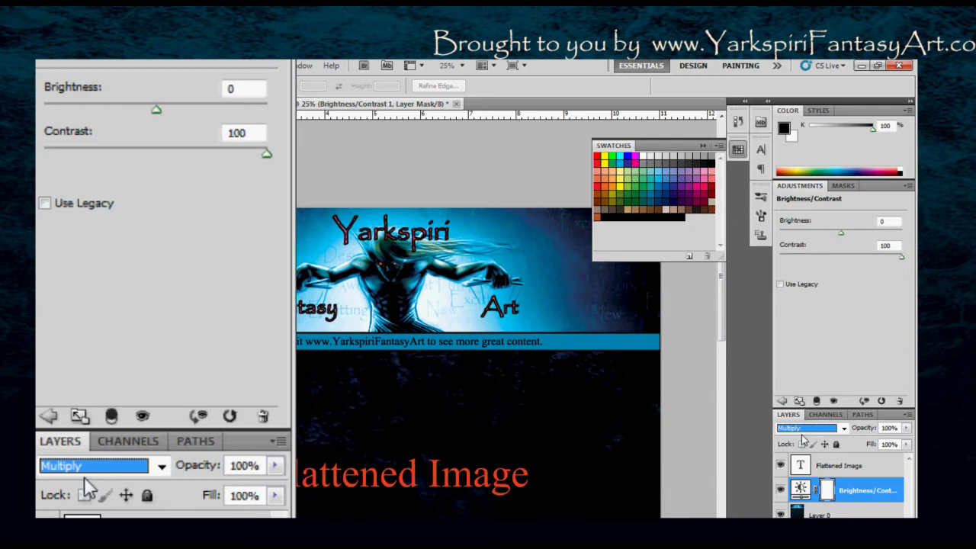
pyautogui.press('Down')
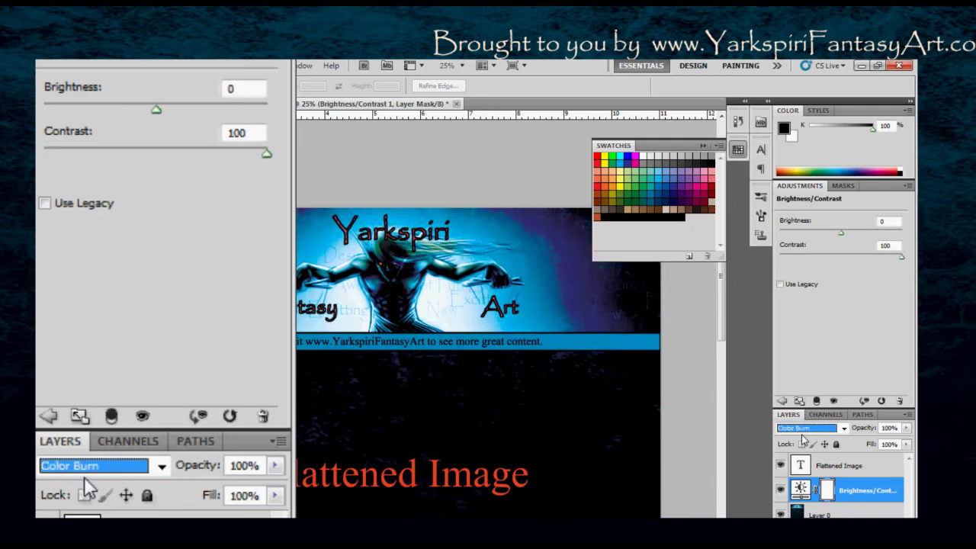
pyautogui.press('Down')
pyautogui.press('Down')
pyautogui.press('Down')
pyautogui.press('Up')
pyautogui.press('Down')
pyautogui.press('Down')
pyautogui.press('Down')
pyautogui.press('Down')
pyautogui.press('Down')
pyautogui.press('Down')
pyautogui.press('Up')
pyautogui.press('Down')
pyautogui.press('Down')
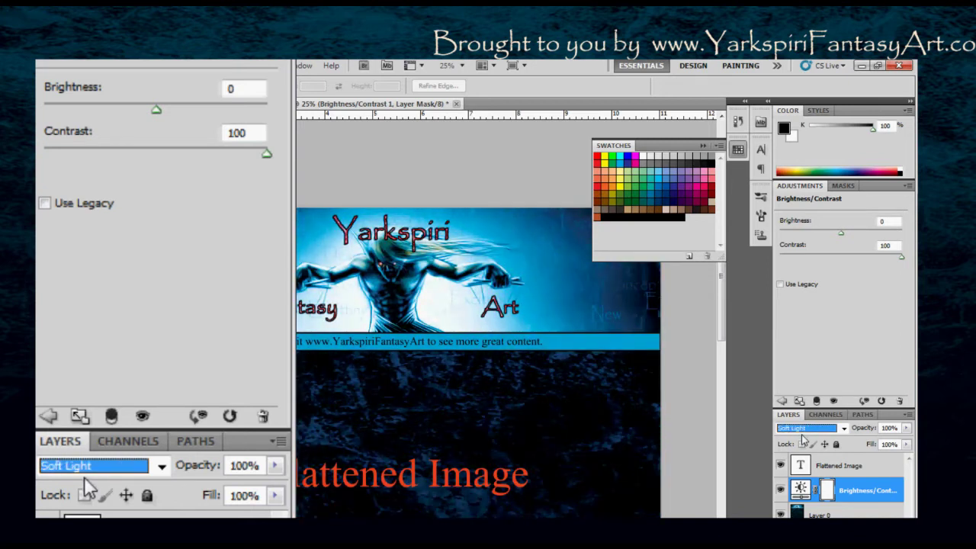
pyautogui.press('Down')
pyautogui.press('Down')
pyautogui.press('Down')
pyautogui.press('Down')
pyautogui.press('Down')
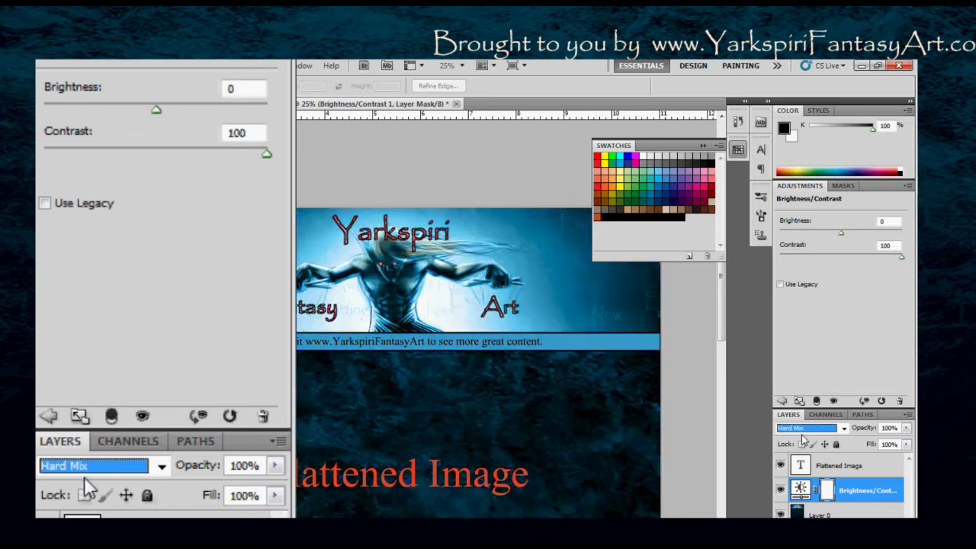
pyautogui.press('Down')
pyautogui.press('Down')
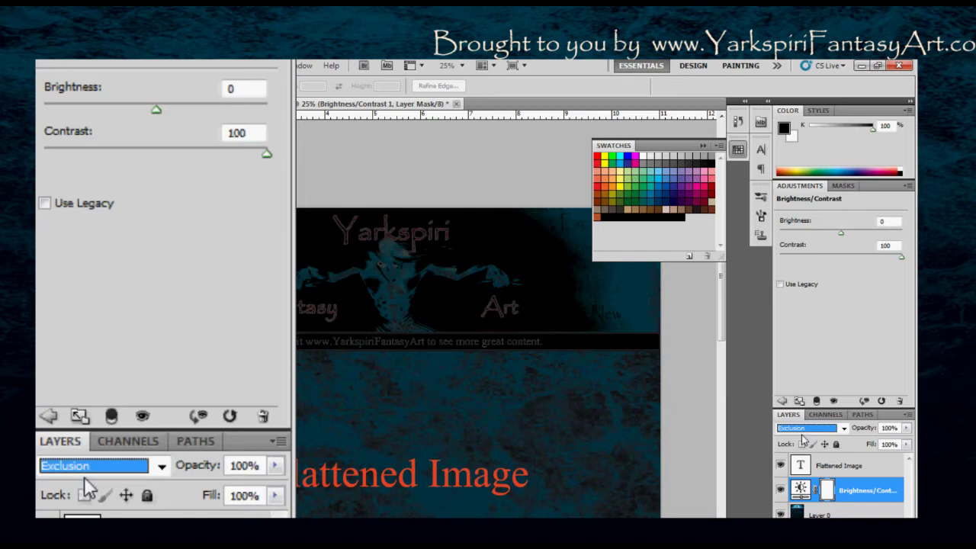
# Hide the Brightness/Contrast layer and add a Levels adjustment layer above it
pyautogui.click(780, 491)
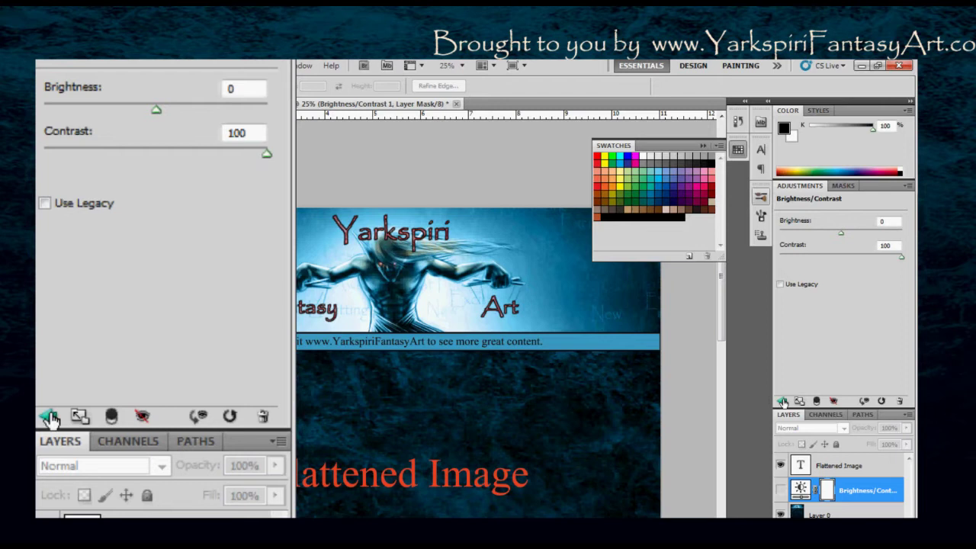
pyautogui.click(781, 404)
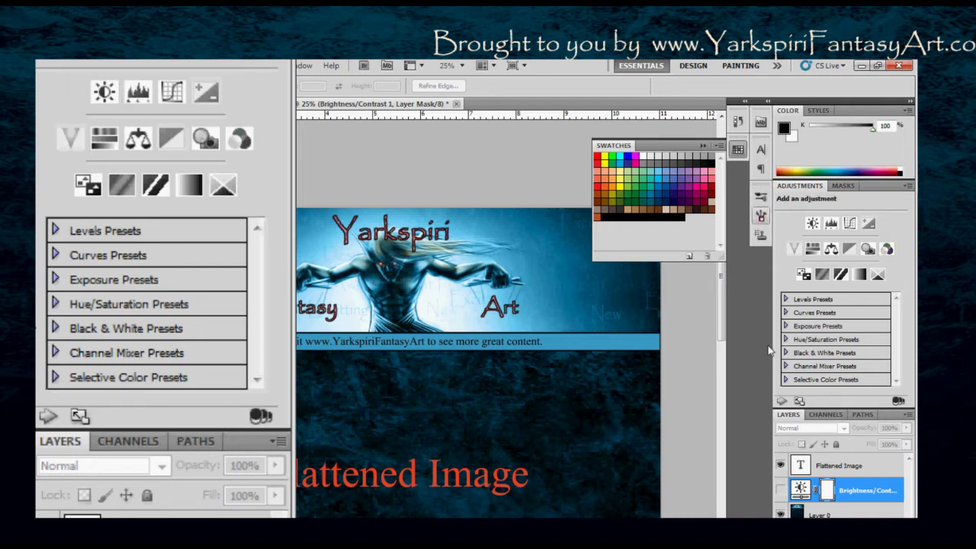
pyautogui.click(831, 225)
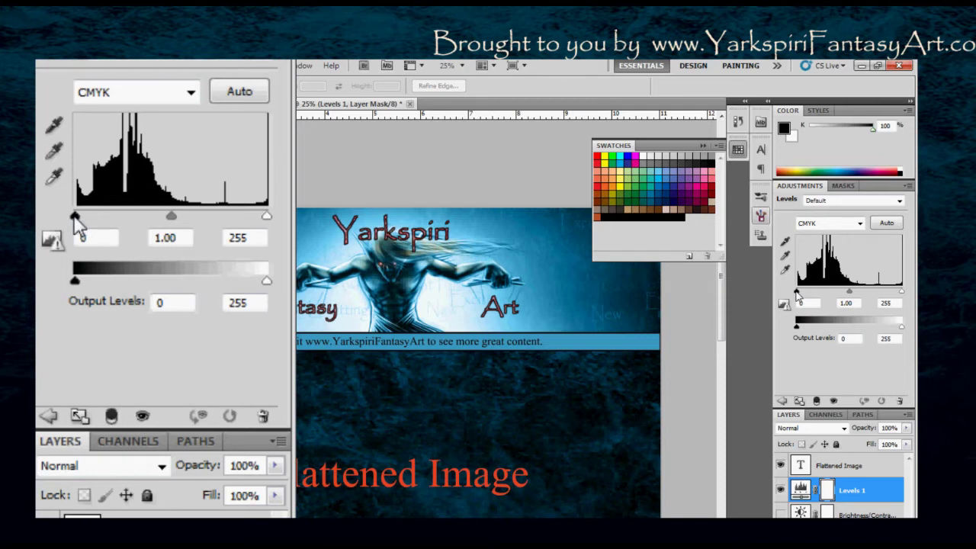
# Try midtone input levels of 0.76 and 1.39 on the Levels adjustment, and return the midtone to 1.00
pyautogui.moveTo(76, 217)
pyautogui.mouseDown()
pyautogui.moveTo(91, 218)
pyautogui.moveTo(75, 218)
pyautogui.mouseUp()
pyautogui.moveTo(267, 217)
pyautogui.mouseDown()
pyautogui.moveTo(207, 223)
pyautogui.moveTo(279, 225)
pyautogui.mouseUp()
pyautogui.moveTo(173, 219); pyautogui.dragTo(191, 227)
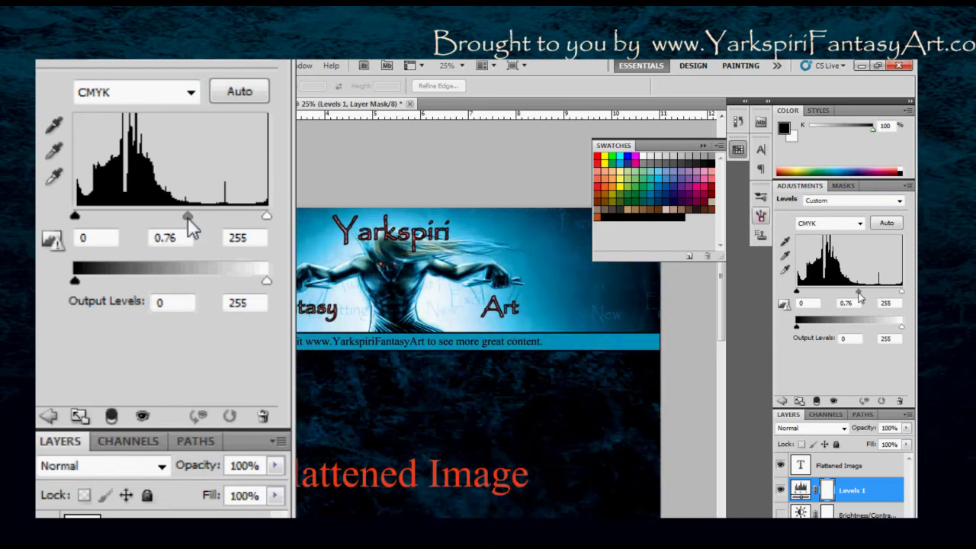
pyautogui.moveTo(187, 217); pyautogui.dragTo(148, 215)
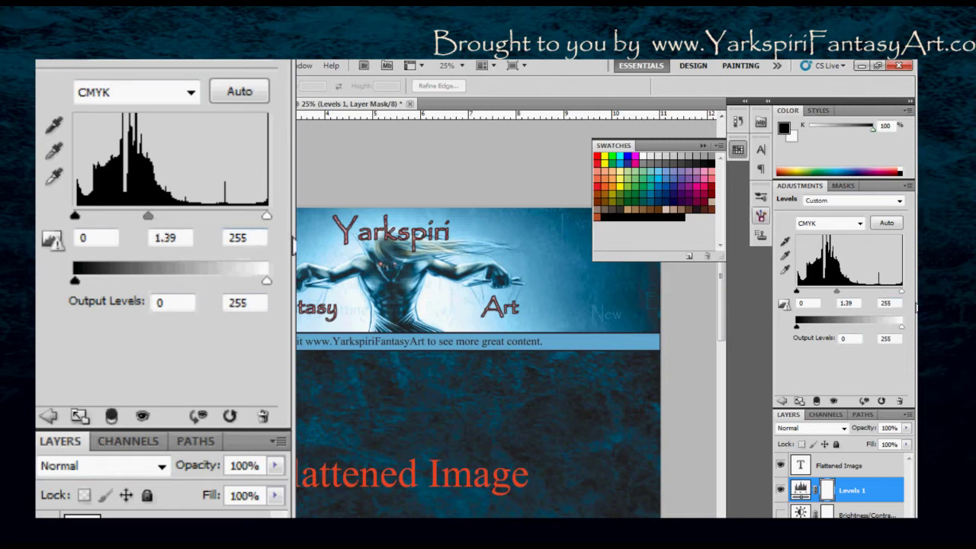
pyautogui.moveTo(153, 218); pyautogui.dragTo(171, 219)
# Set the Levels inputs to shadows 8, midtones 0.78 and highlights 210, and compare the image with the layer hidden and shown
pyautogui.moveTo(75, 216); pyautogui.dragTo(80, 220)
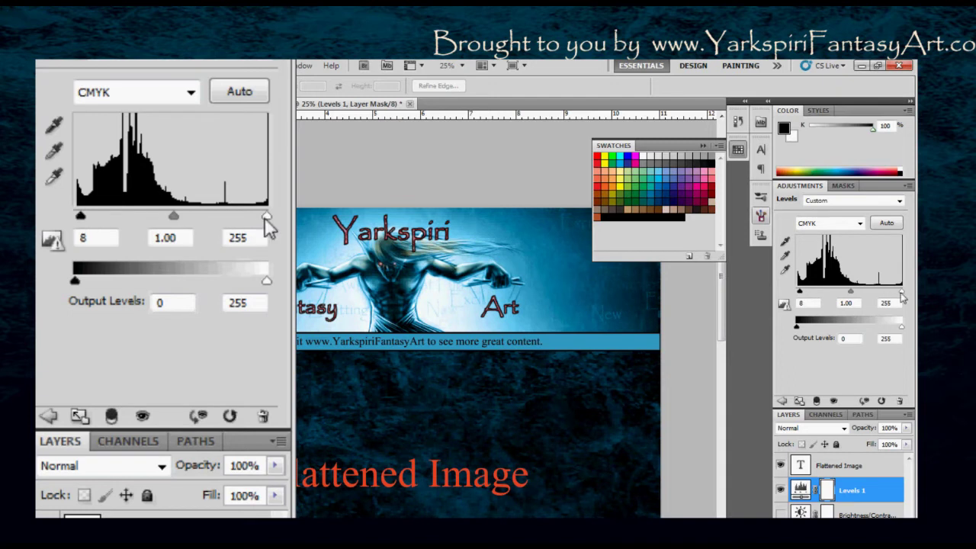
pyautogui.moveTo(265, 217); pyautogui.dragTo(236, 222)
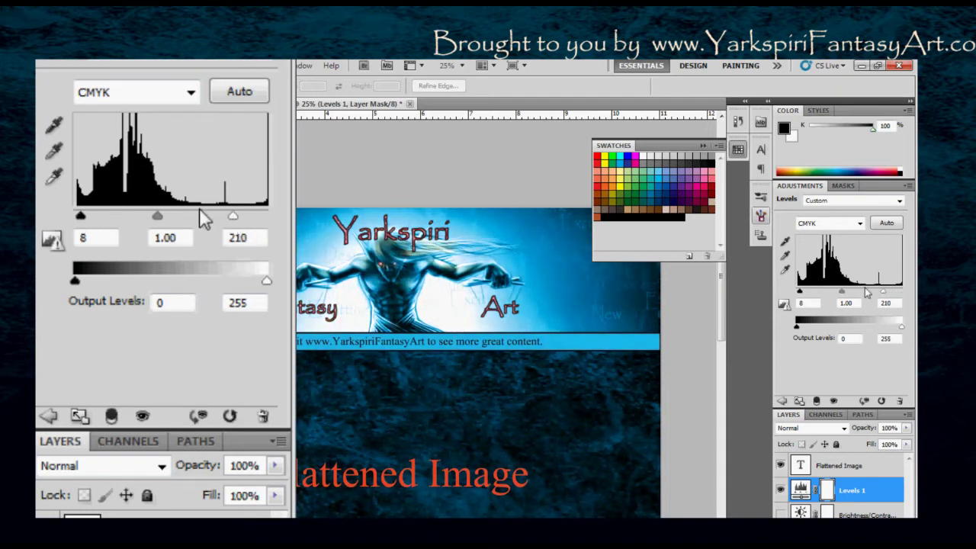
pyautogui.moveTo(844, 292); pyautogui.dragTo(849, 294)
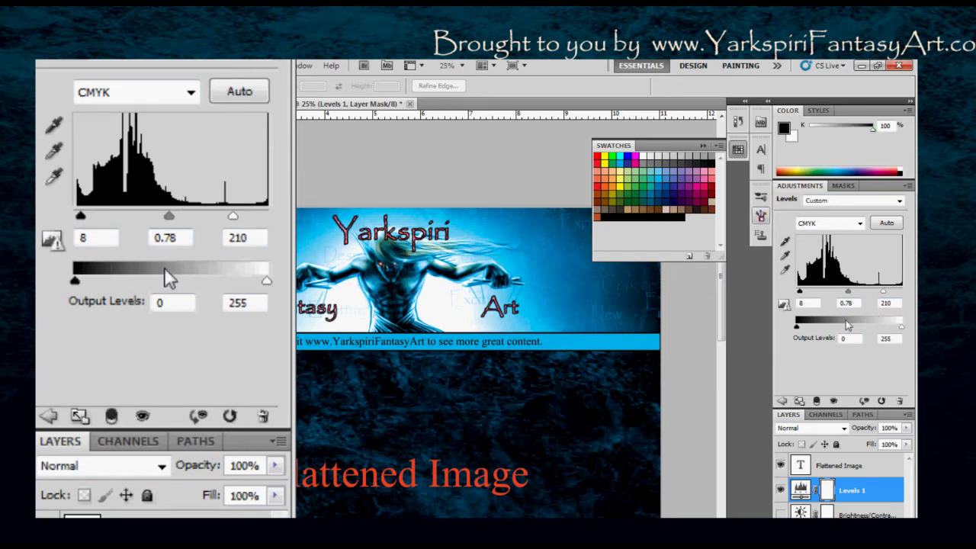
pyautogui.click(780, 493)
pyautogui.click(780, 494)
# Try raising the shadow output level of the Levels adjustment, and undo the change
pyautogui.moveTo(77, 279); pyautogui.dragTo(116, 280)
pyautogui.hotkey('ctrl', 'z')
pyautogui.moveTo(269, 282)
pyautogui.mouseDown()
pyautogui.moveTo(206, 284)
pyautogui.moveTo(281, 284)
pyautogui.mouseUp()
pyautogui.click(784, 241)
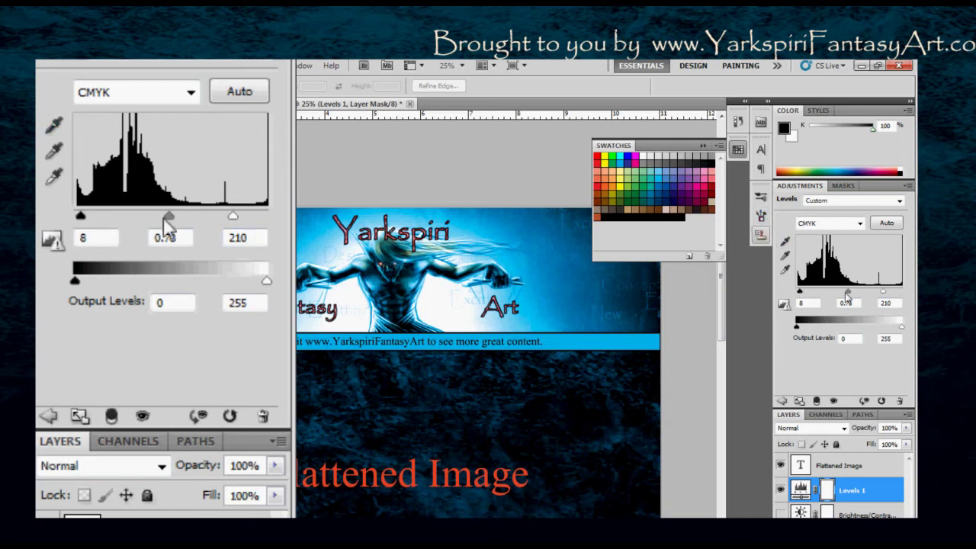
# Look over the channel options and the preset list of the Levels adjustment, keeping CMYK and Custom
pyautogui.click(190, 96)
pyautogui.click(191, 96)
pyautogui.click(190, 96)
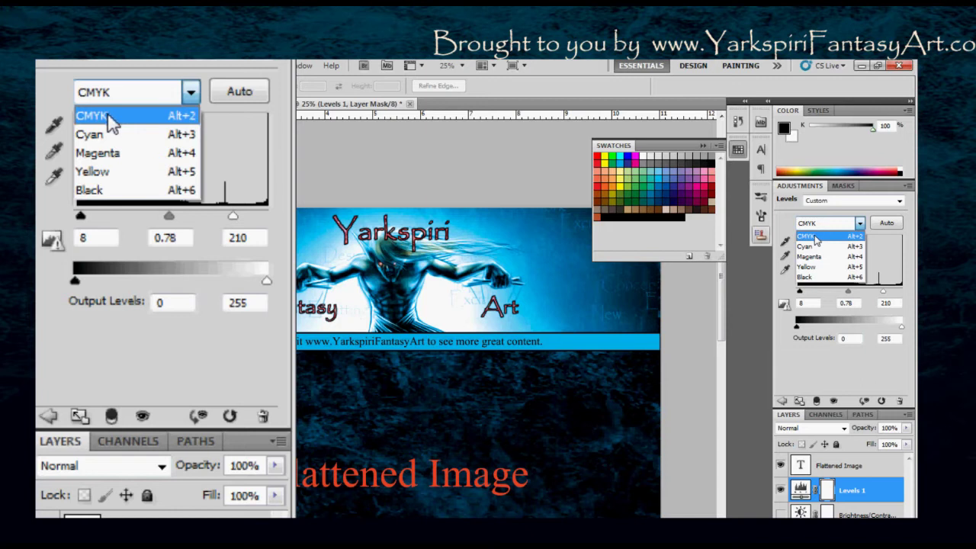
pyautogui.click(124, 96)
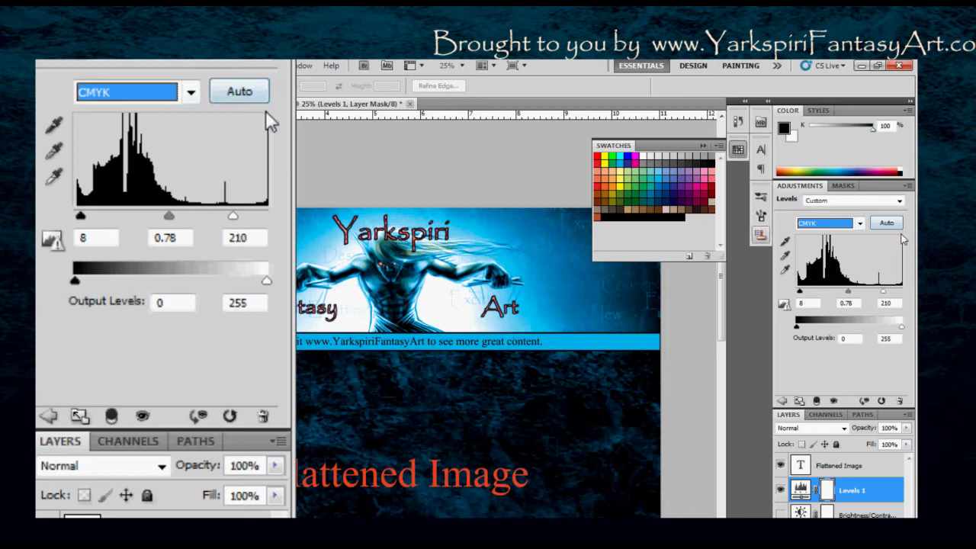
pyautogui.click(807, 201)
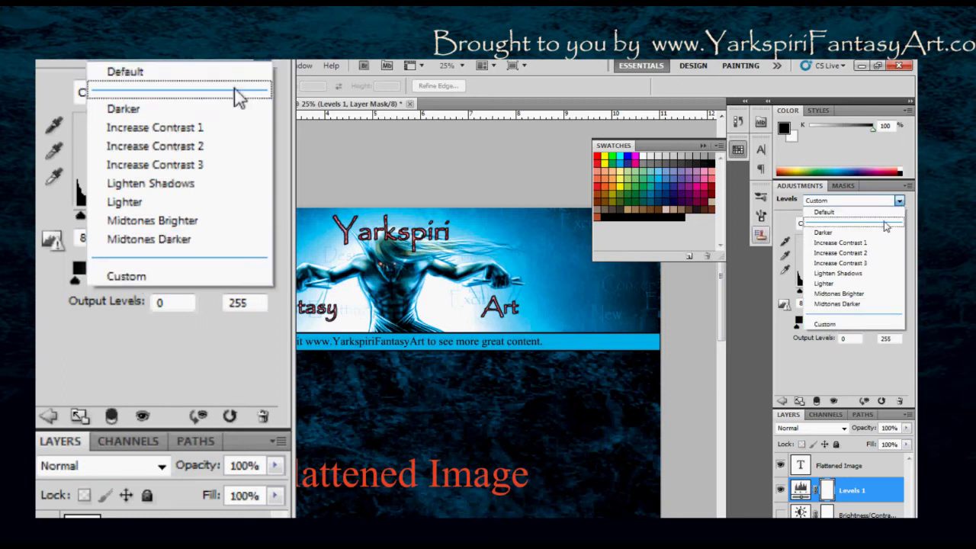
pyautogui.click(900, 202)
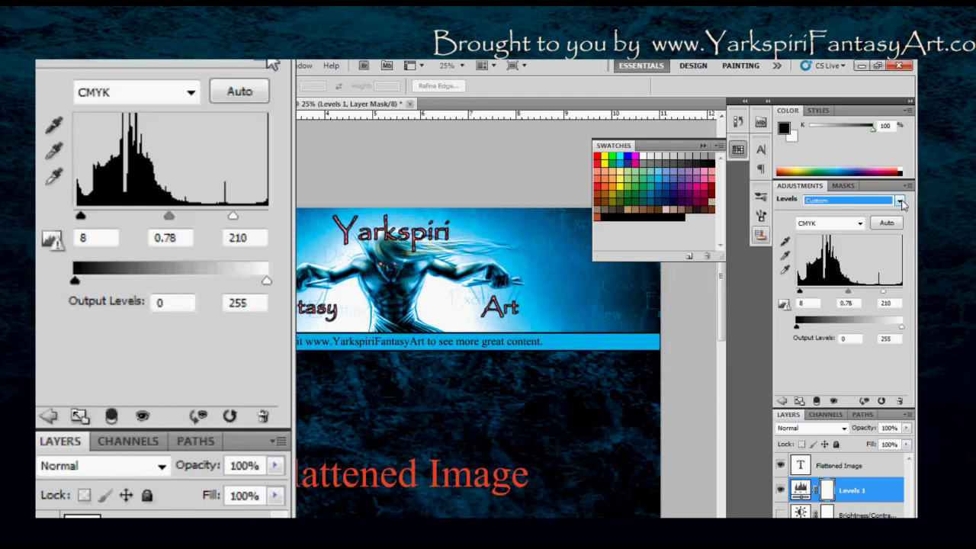
# Hide the Levels layer and add a Curves adjustment layer above it
pyautogui.click(780, 490)
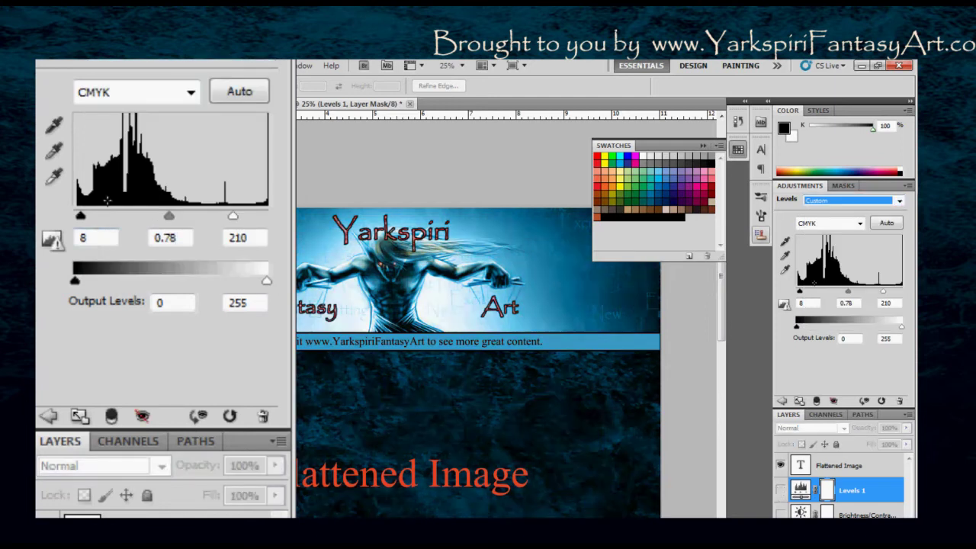
pyautogui.click(48, 417)
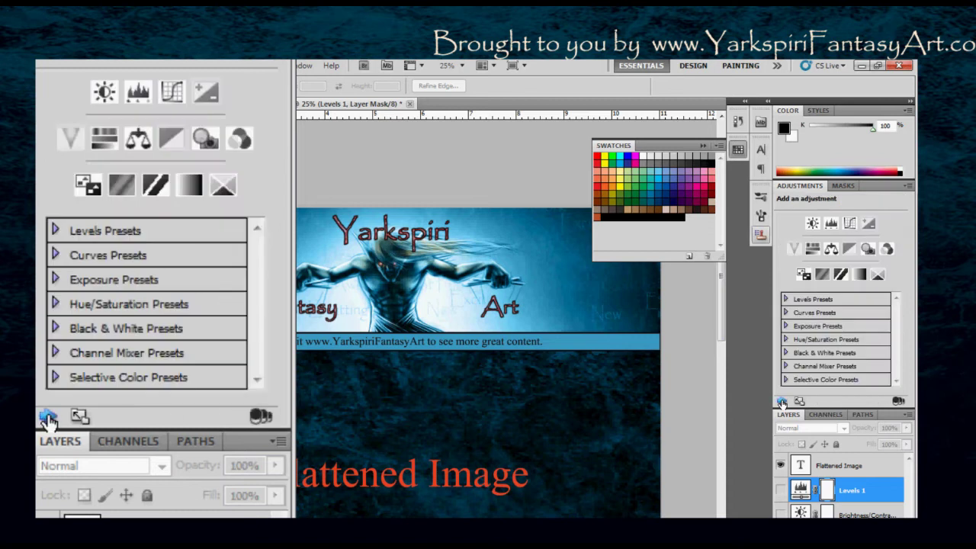
pyautogui.click(172, 93)
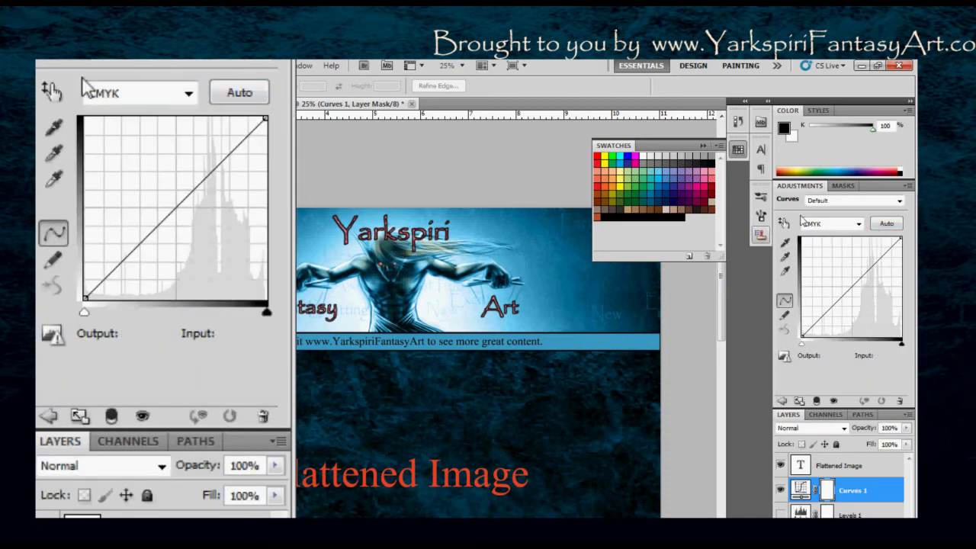
# Look over the Curves channel options, then bend the CMYK curve with a point at input 34 and output 36
pyautogui.click(189, 94)
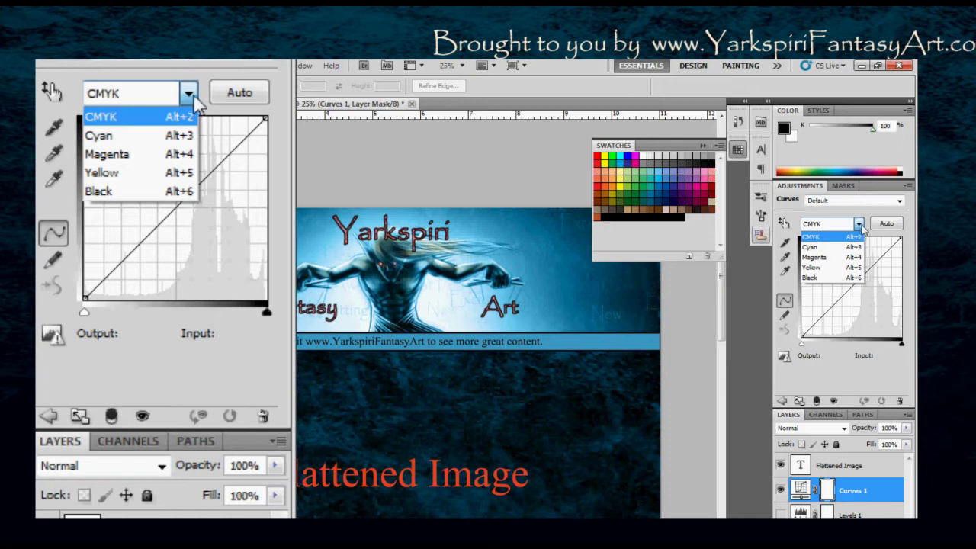
pyautogui.click(860, 230)
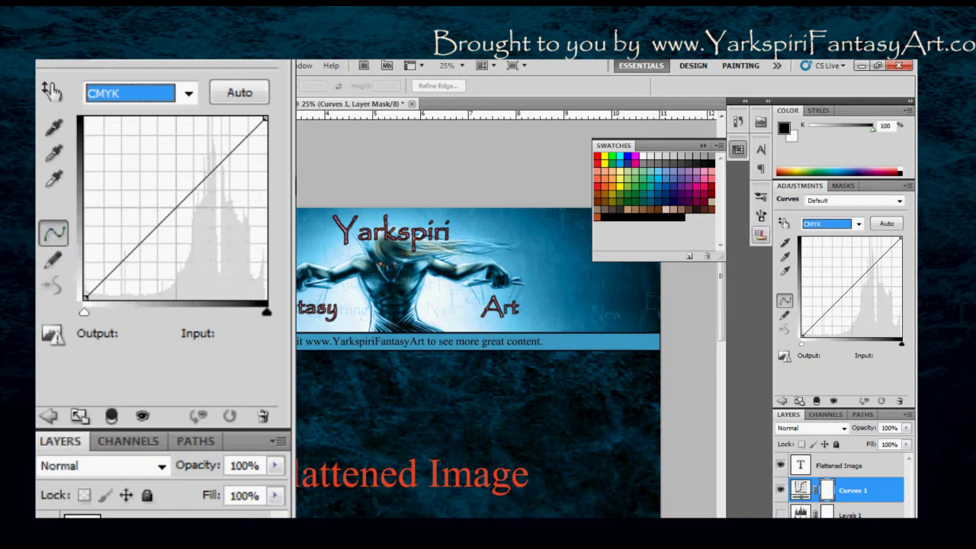
pyautogui.click(172, 211)
pyautogui.moveTo(172, 211); pyautogui.dragTo(212, 174)
pyautogui.moveTo(195, 189); pyautogui.dragTo(145, 241)
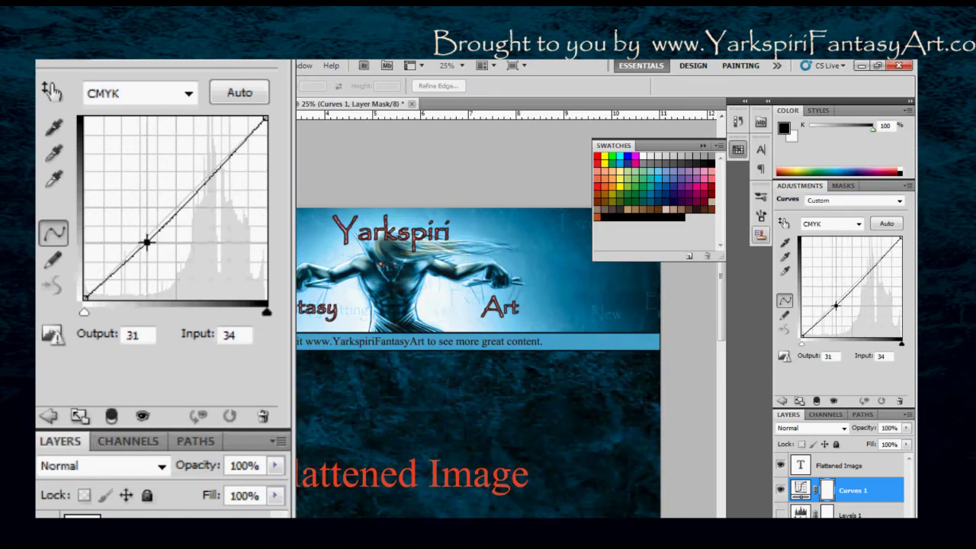
pyautogui.moveTo(146, 242)
pyautogui.mouseDown()
pyautogui.moveTo(119, 246)
pyautogui.moveTo(157, 229)
pyautogui.moveTo(211, 182)
pyautogui.moveTo(170, 234)
pyautogui.moveTo(137, 221)
pyautogui.moveTo(180, 220)
pyautogui.moveTo(169, 212)
pyautogui.moveTo(170, 227)
pyautogui.moveTo(147, 233)
pyautogui.mouseUp()
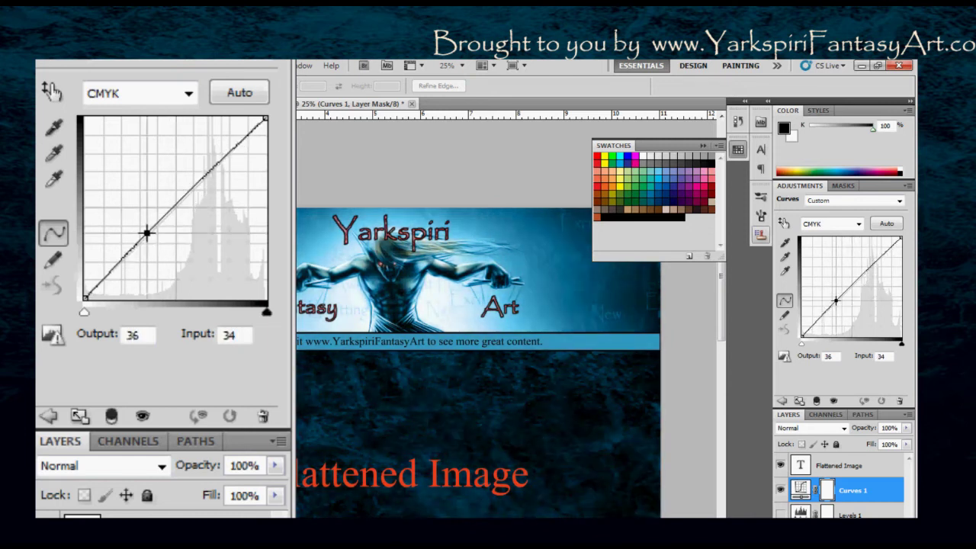
# Try drawing a freehand wavy curve with the Curves pencil, and undo the stroke
pyautogui.click(53, 260)
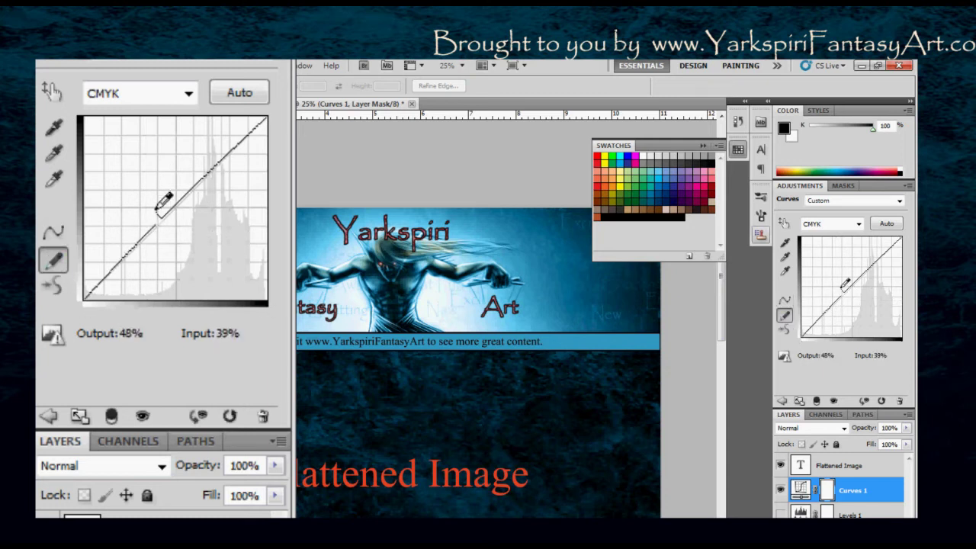
pyautogui.moveTo(163, 222)
pyautogui.mouseDown()
pyautogui.moveTo(122, 195)
pyautogui.moveTo(203, 246)
pyautogui.moveTo(231, 200)
pyautogui.mouseUp()
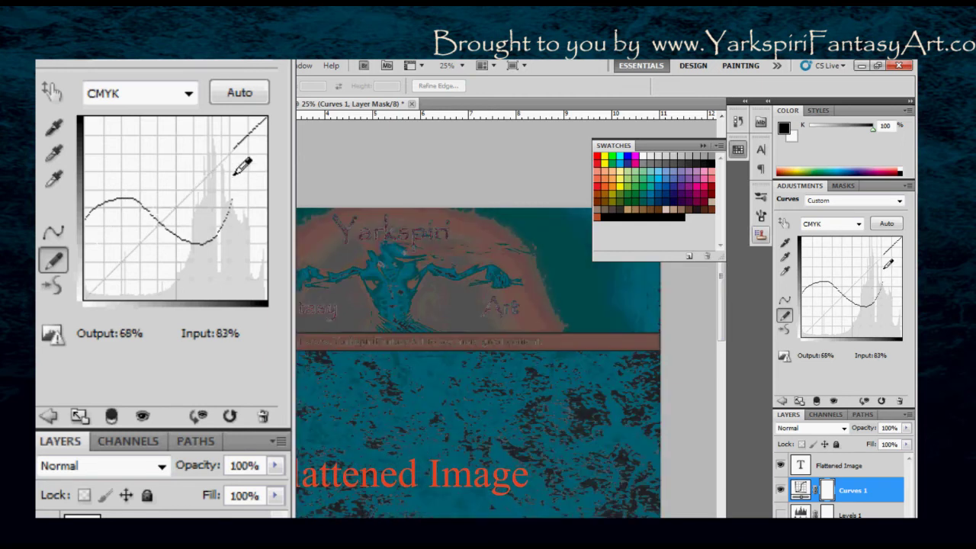
pyautogui.hotkey('ctrl', 'z')
pyautogui.hotkey('ctrl', 'z')
pyautogui.hotkey('ctrl', 'z')
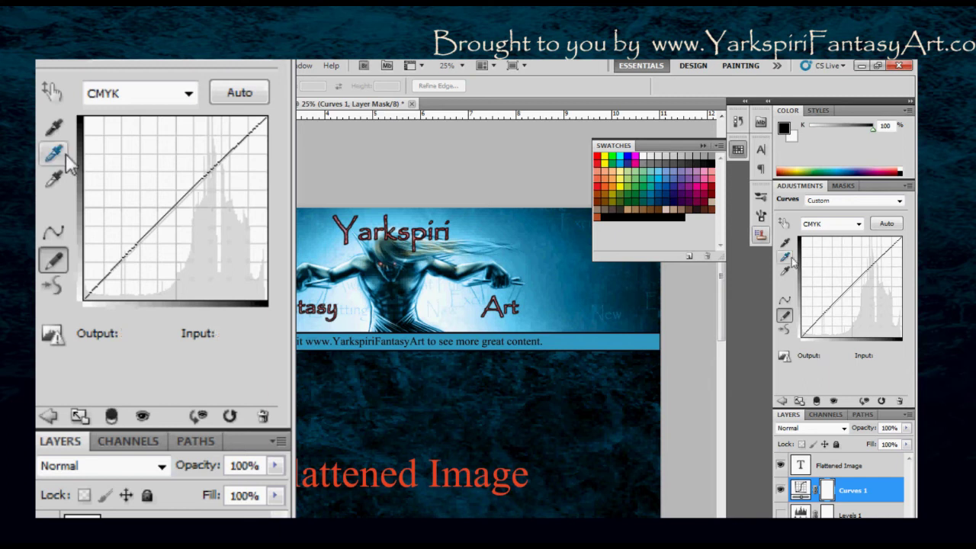
# Set the black point of the Curves adjustment by sampling the dark background above the red lettering
pyautogui.click(55, 129)
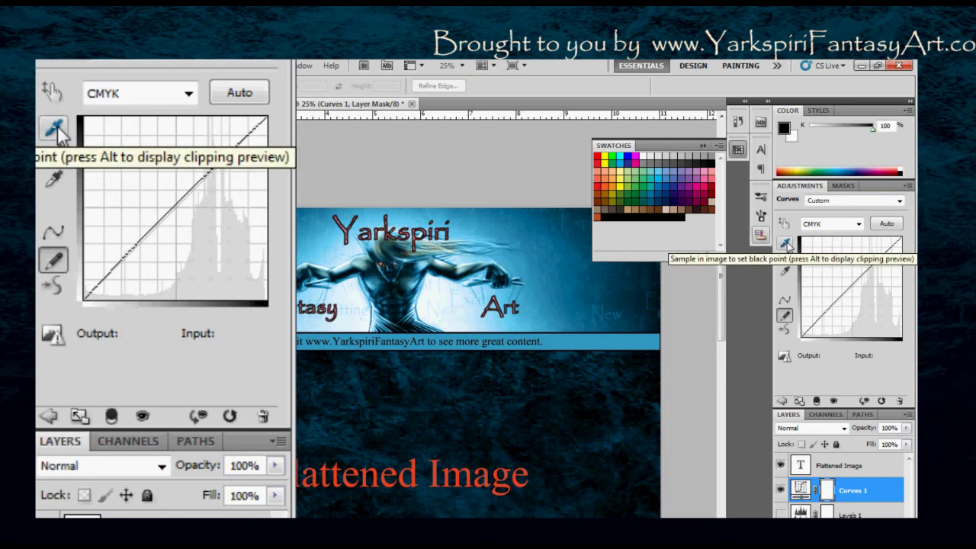
pyautogui.click(56, 131)
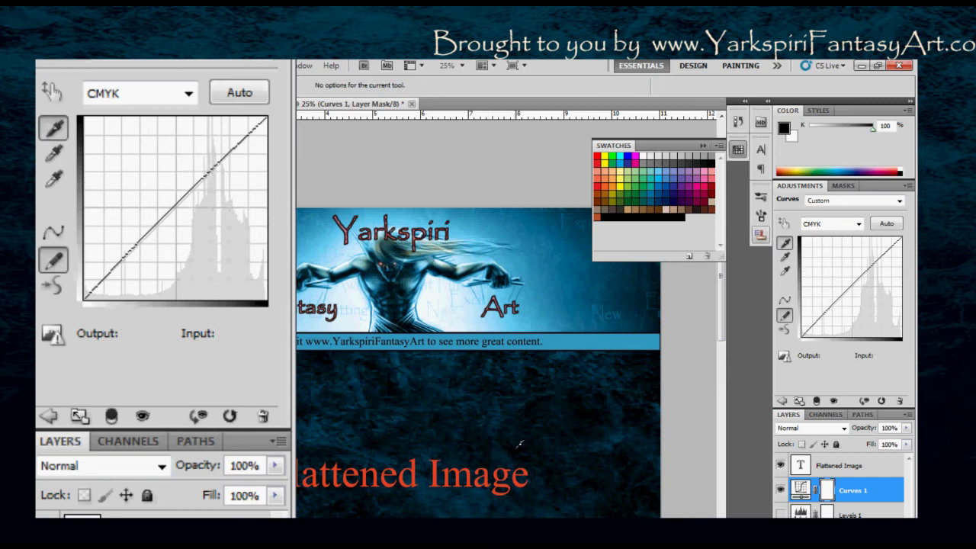
pyautogui.click(517, 445)
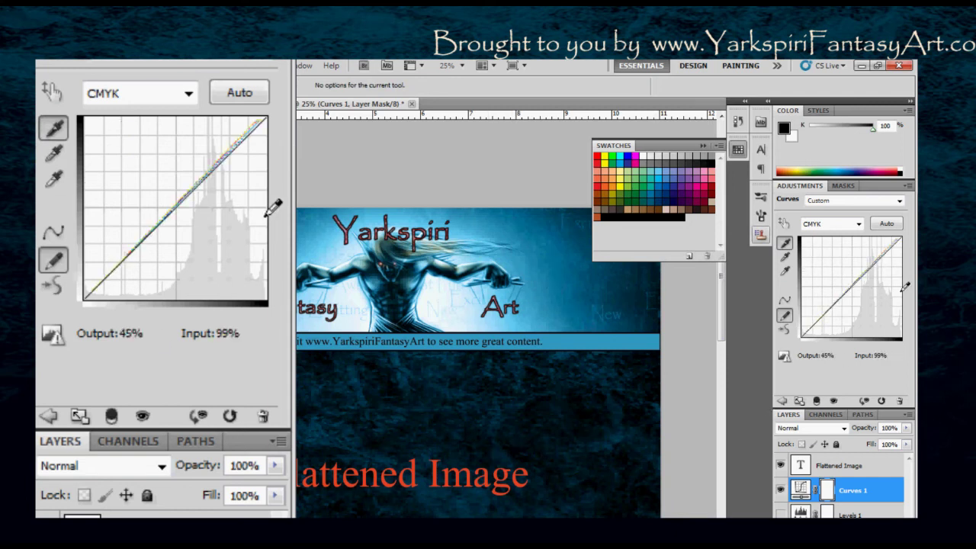
# Sample the gray point in the red lettering and the white point in the banner's bright area
pyautogui.click(53, 153)
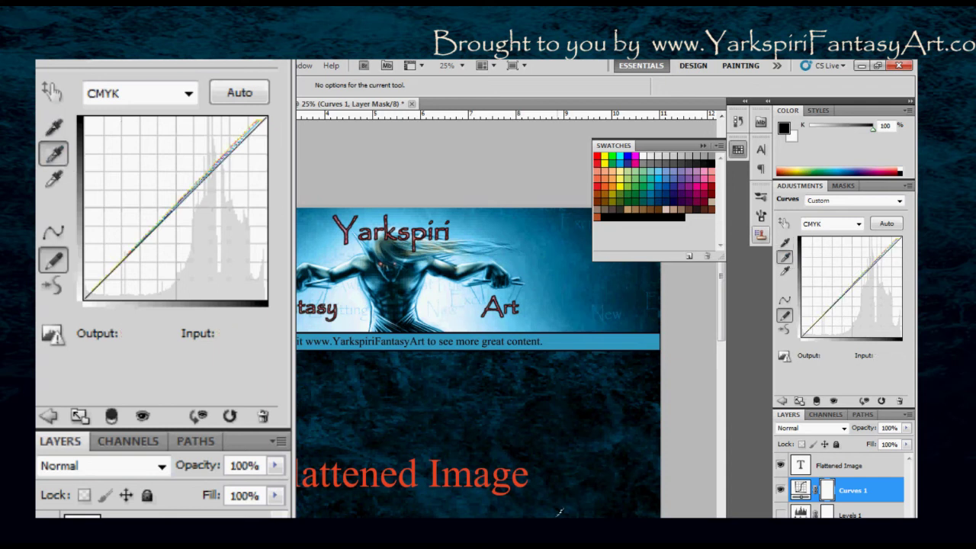
pyautogui.click(429, 479)
pyautogui.click(440, 492)
pyautogui.click(784, 270)
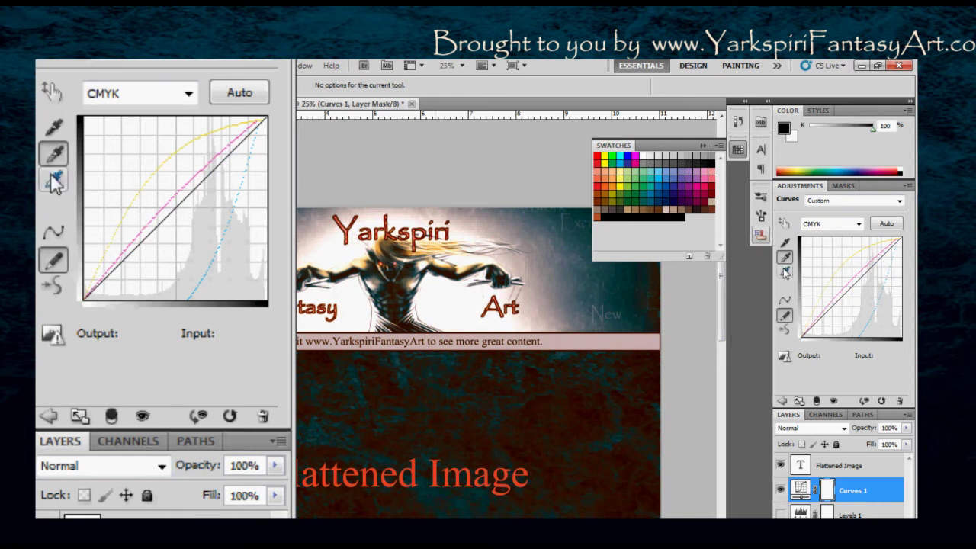
pyautogui.click(426, 321)
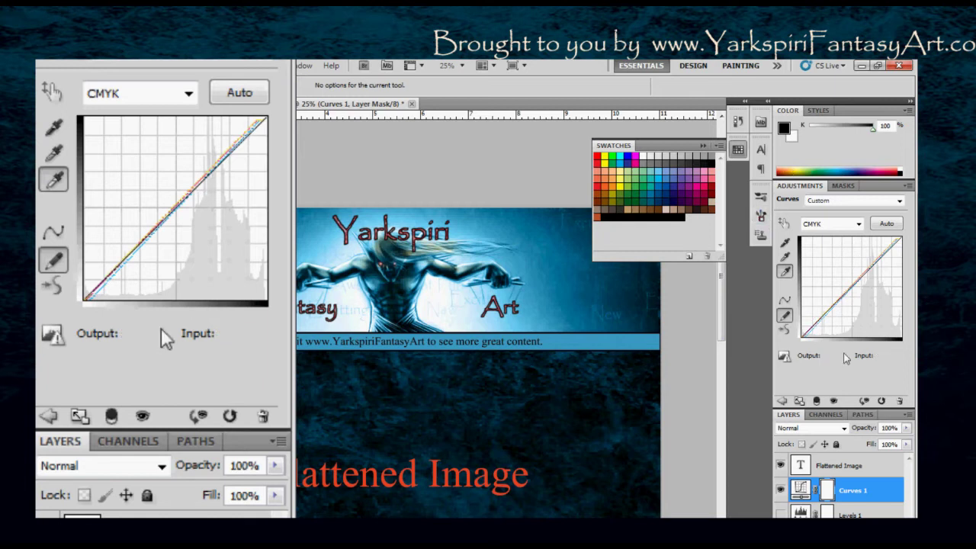
# Compare the image with the Curves layer repeatedly hidden and shown, leaving the layer shown
pyautogui.click(781, 490)
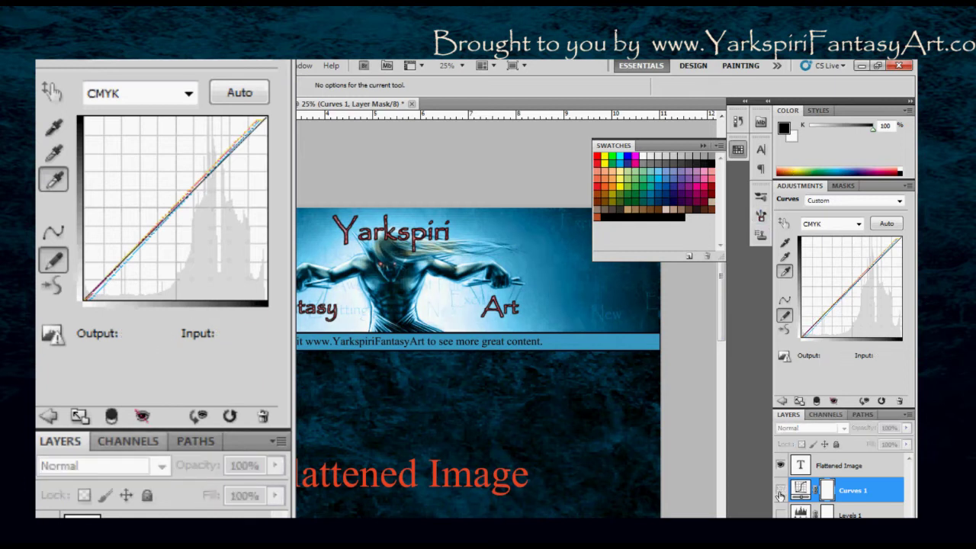
pyautogui.click(780, 492)
pyautogui.click(780, 492)
pyautogui.click(780, 492)
pyautogui.click(781, 492)
pyautogui.click(781, 491)
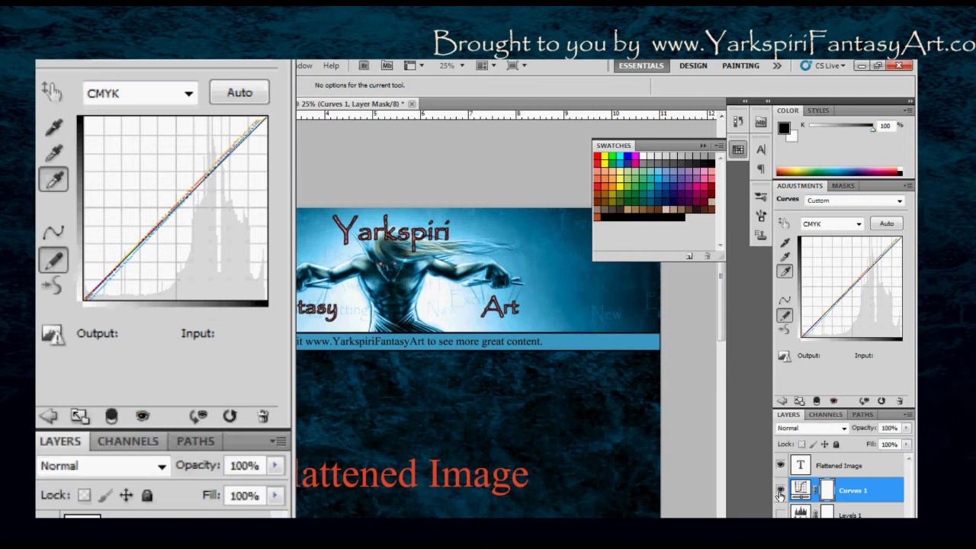
pyautogui.click(780, 493)
pyautogui.click(780, 493)
pyautogui.click(780, 492)
pyautogui.click(780, 493)
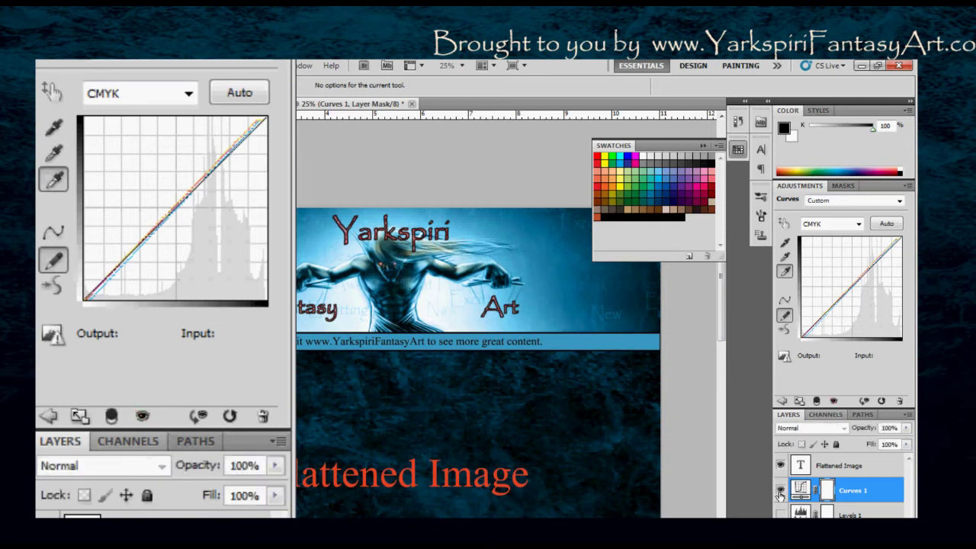
pyautogui.click(780, 492)
pyautogui.click(780, 493)
pyautogui.click(780, 492)
pyautogui.click(780, 492)
pyautogui.click(780, 493)
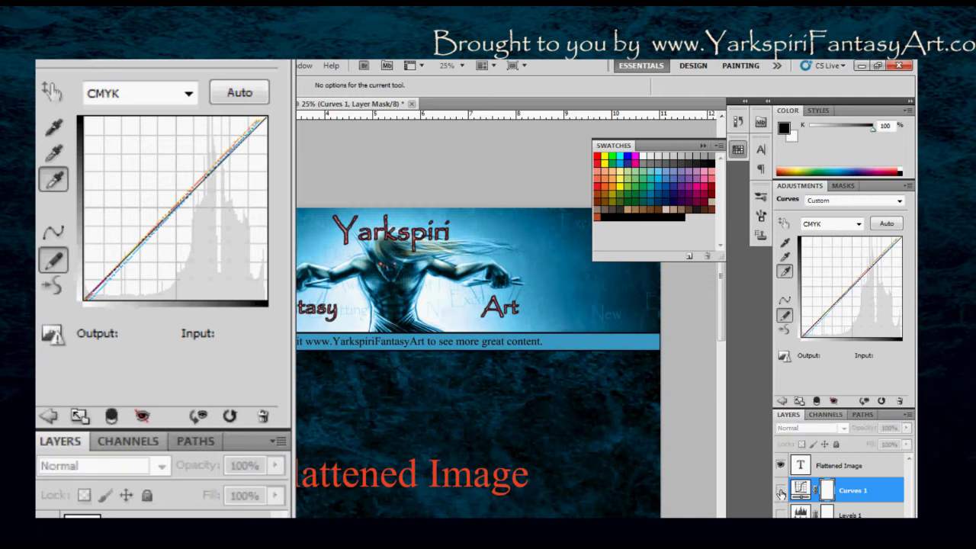
pyautogui.click(780, 492)
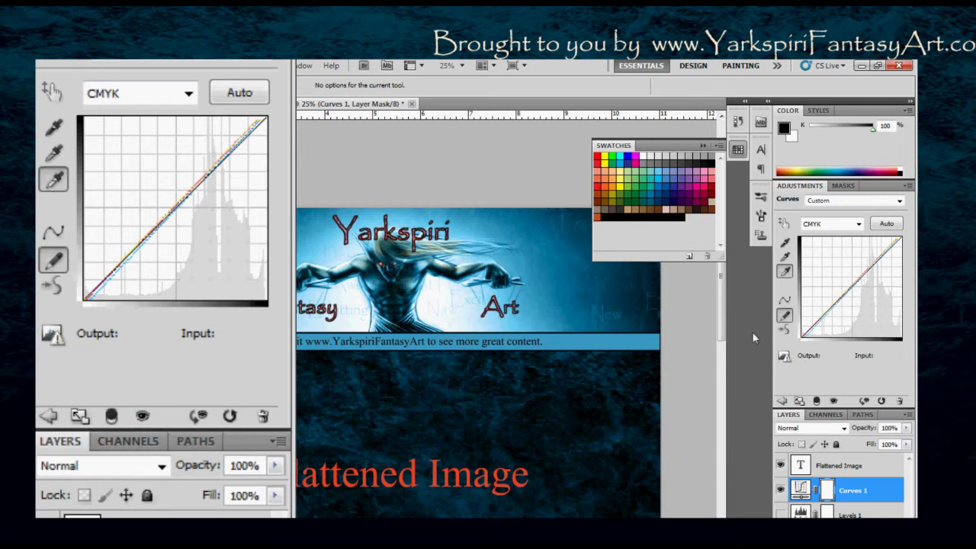
# Look over the channel options and the preset list of the Curves adjustment, keeping CMYK and Custom
pyautogui.click(785, 256)
pyautogui.click(179, 106)
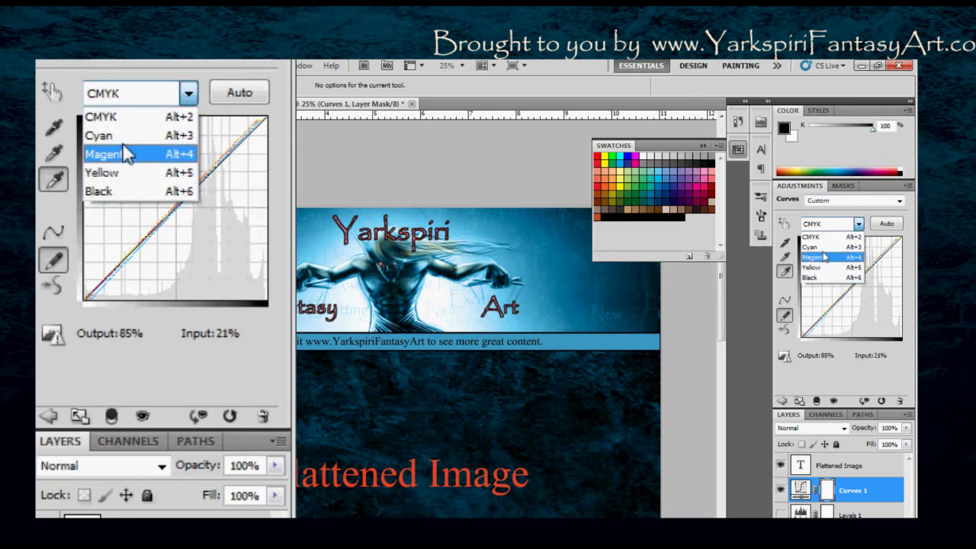
pyautogui.click(859, 224)
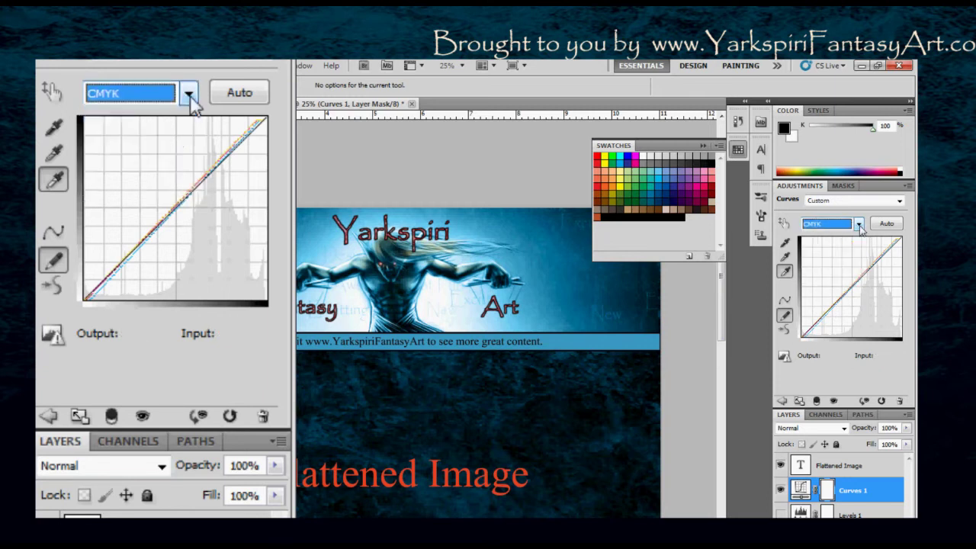
pyautogui.click(901, 201)
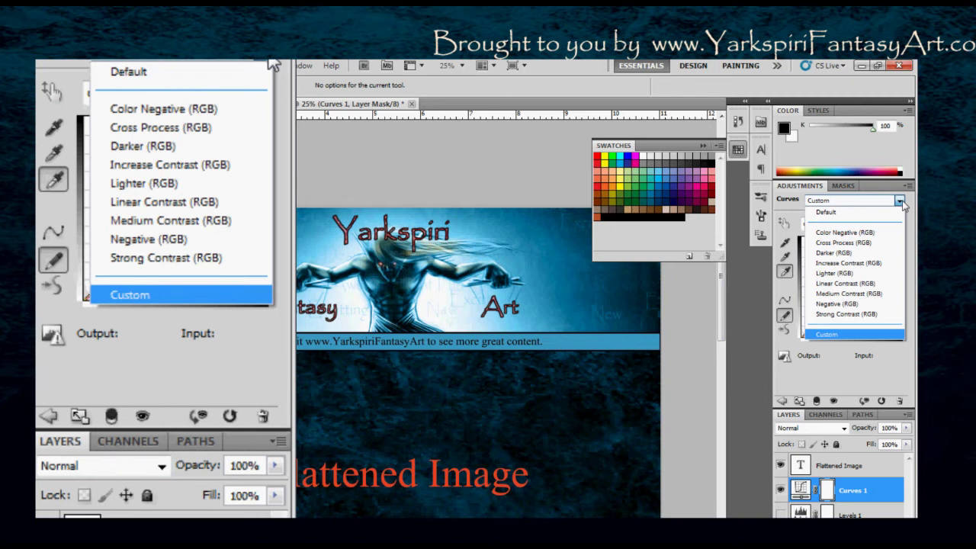
pyautogui.click(902, 203)
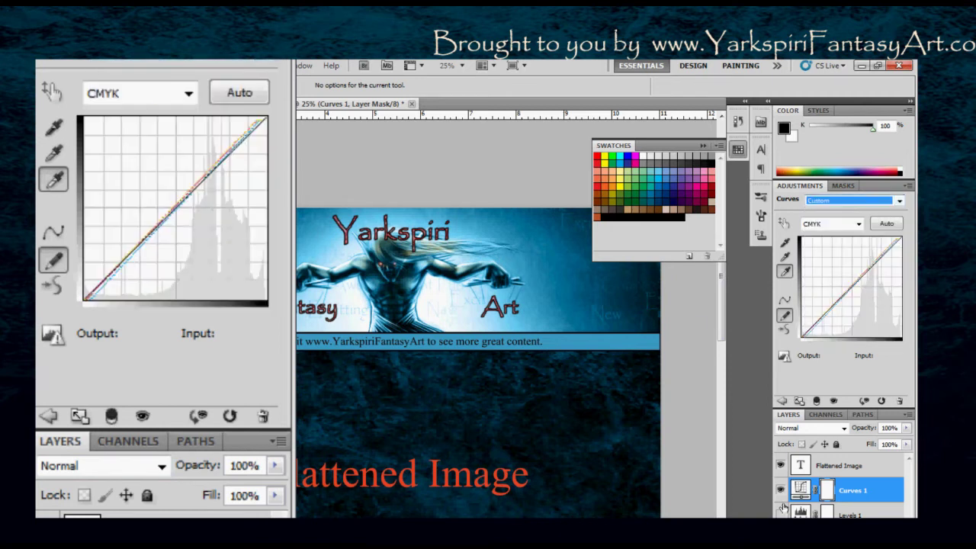
# Hide the Curves layer, and try the expanded view of its settings before returning to standard size
pyautogui.click(833, 400)
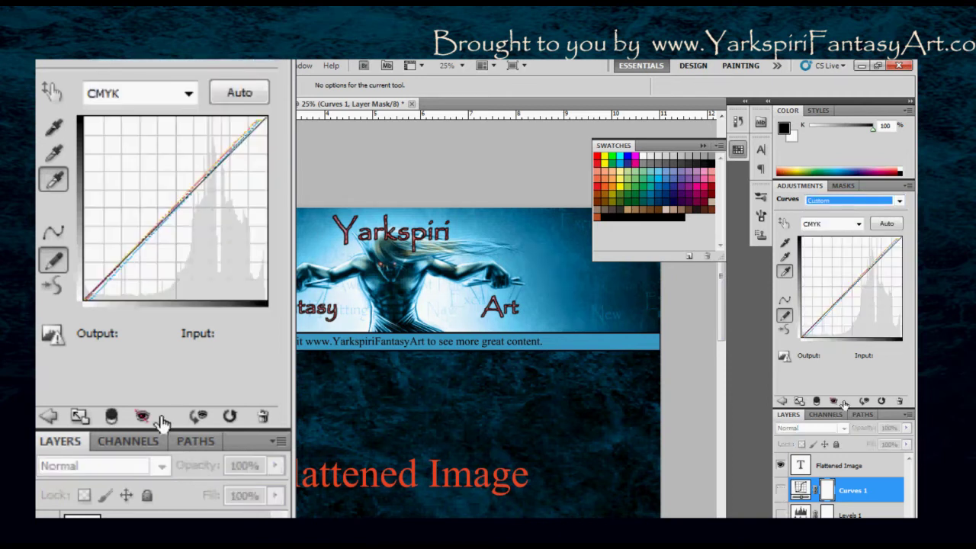
pyautogui.click(798, 402)
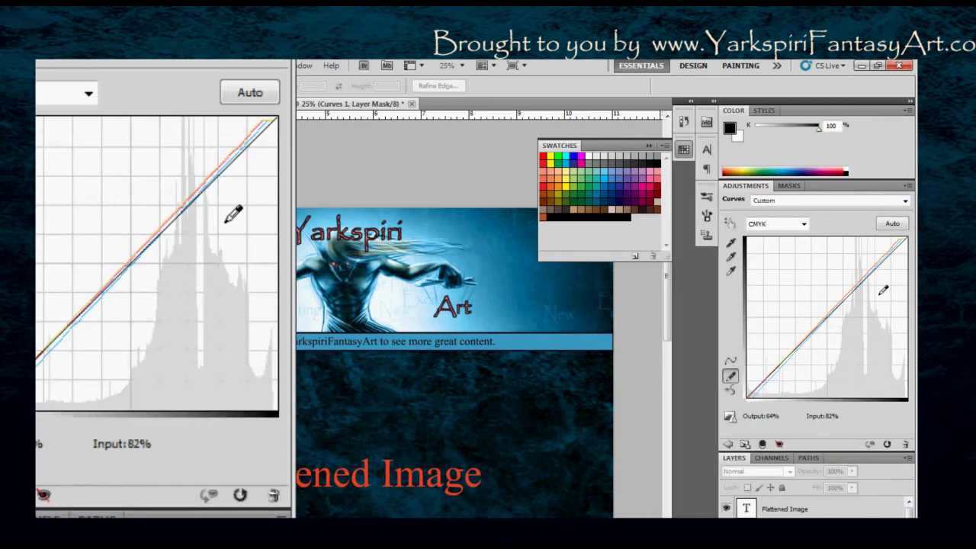
pyautogui.click(745, 444)
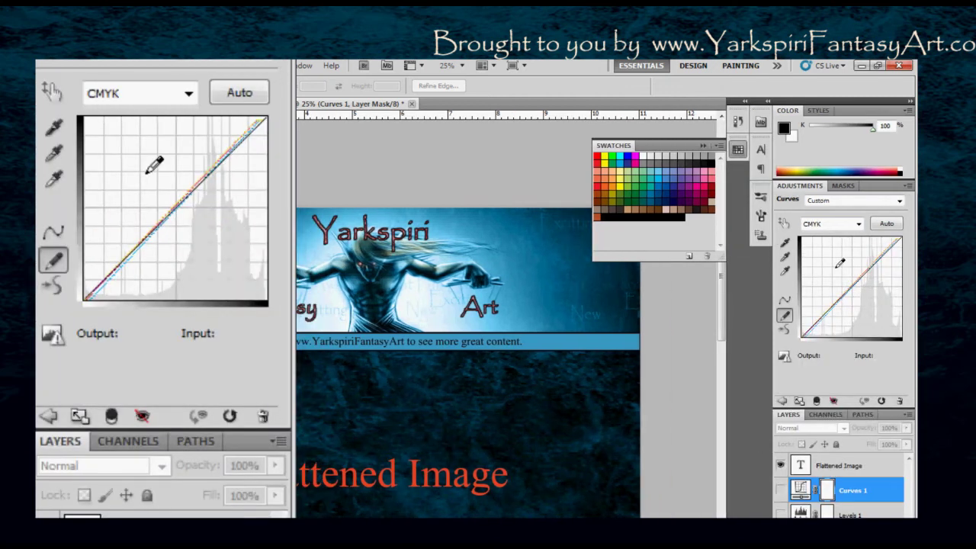
# Add a Hue/Saturation adjustment layer above the Curves layer and look over its color range options, keeping Master
pyautogui.click(781, 405)
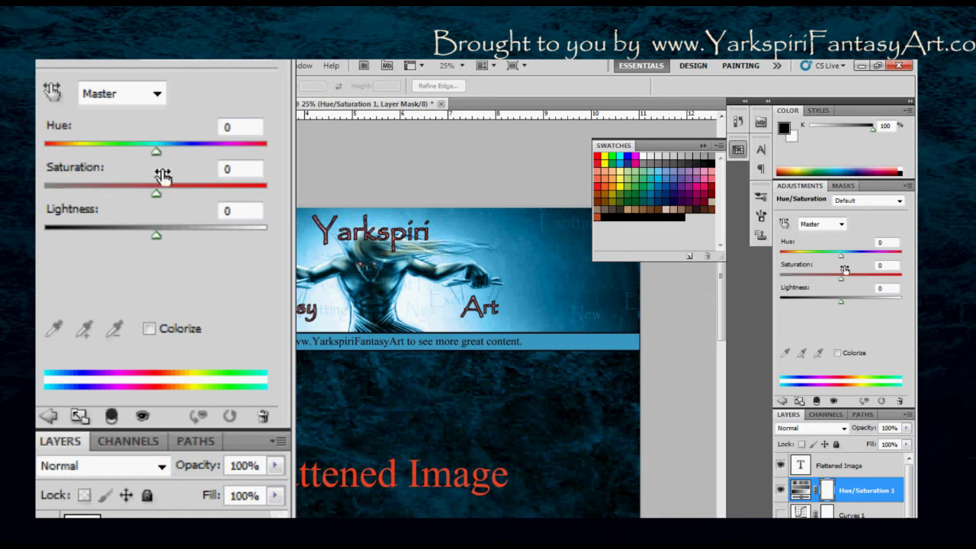
pyautogui.click(156, 93)
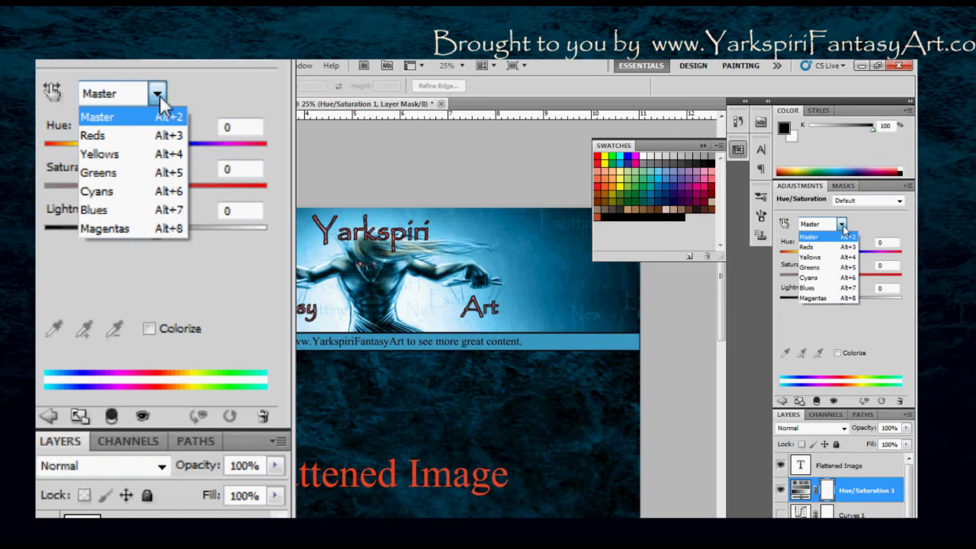
pyautogui.click(843, 227)
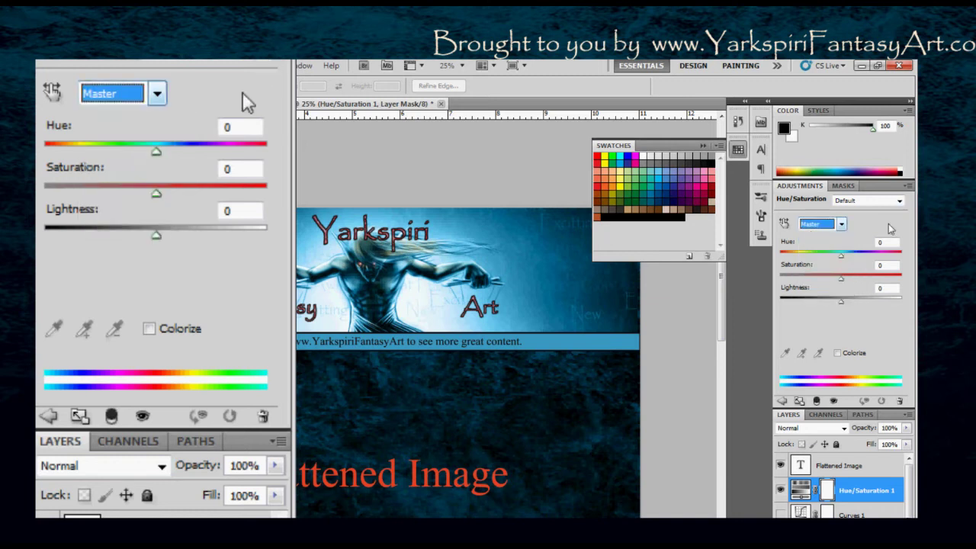
# Look over the Hue/Saturation presets, keeping Default, and shift the Hue to -9
pyautogui.click(900, 202)
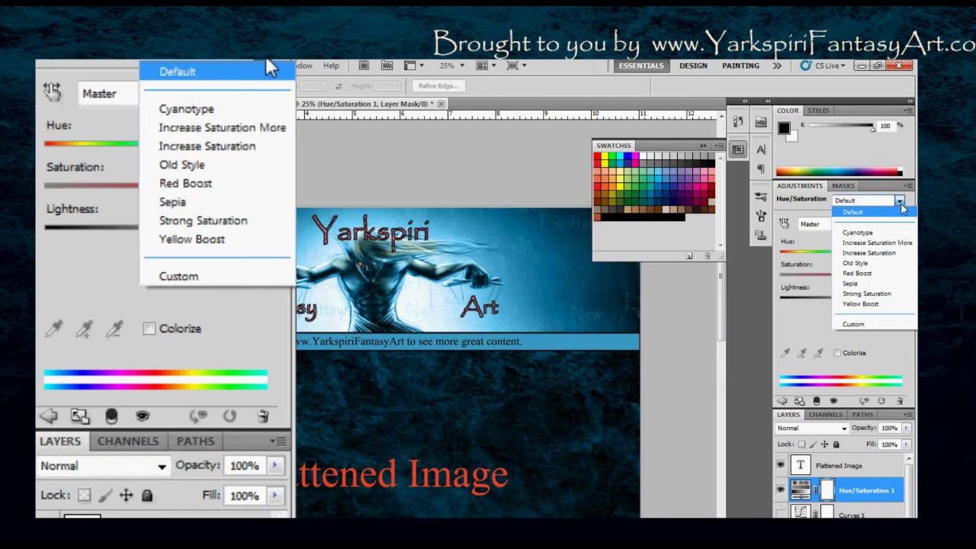
pyautogui.click(901, 209)
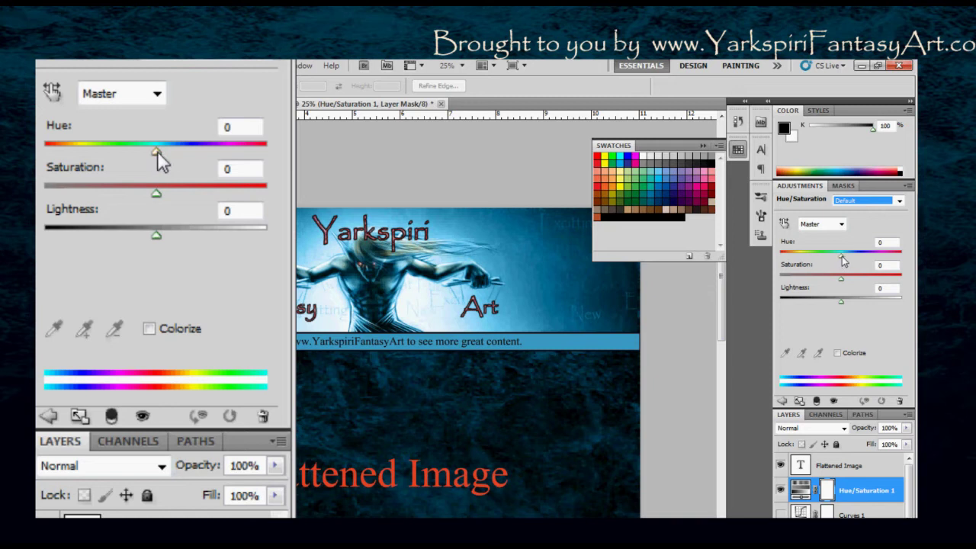
pyautogui.moveTo(843, 261)
pyautogui.mouseDown()
pyautogui.moveTo(781, 261)
pyautogui.moveTo(907, 267)
pyautogui.moveTo(795, 266)
pyautogui.moveTo(844, 263)
pyautogui.moveTo(835, 263)
pyautogui.mouseUp()
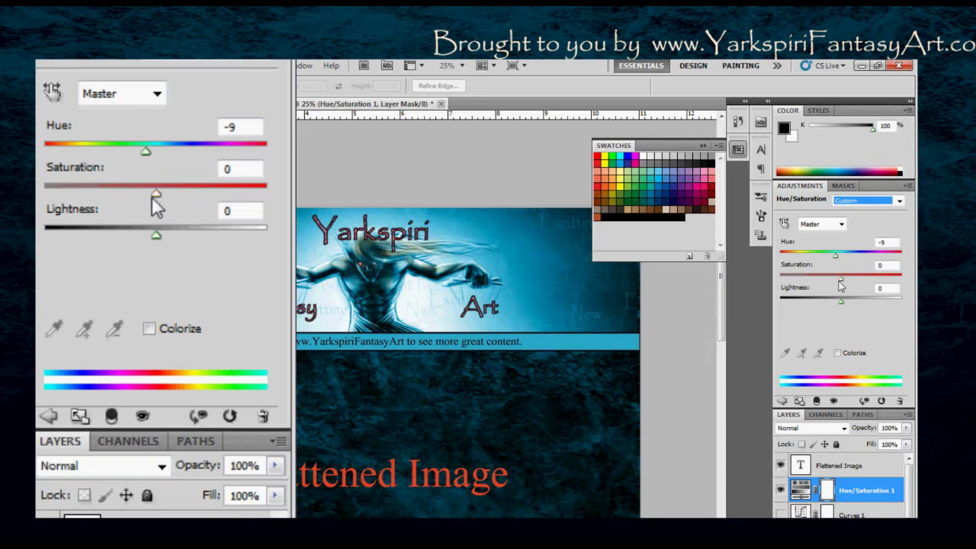
# Try Saturation values of +100 and -100 on the Hue/Saturation layer, and settle on -8
pyautogui.moveTo(842, 283); pyautogui.dragTo(909, 284)
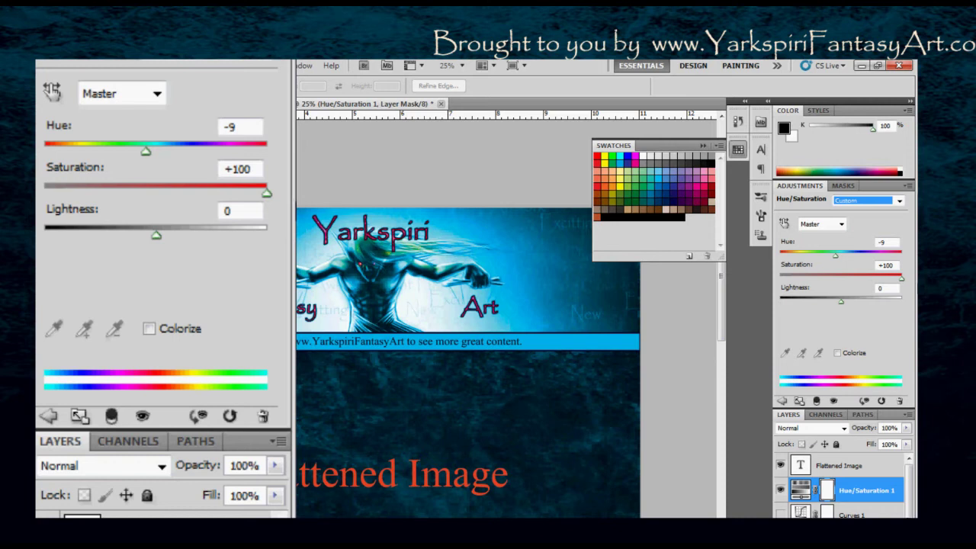
pyautogui.moveTo(902, 277); pyautogui.dragTo(753, 283)
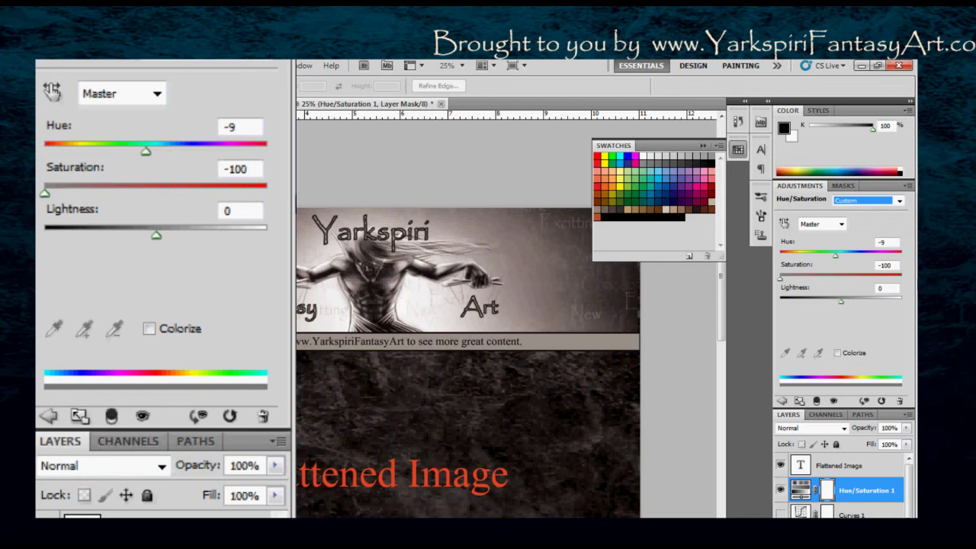
pyautogui.moveTo(780, 279); pyautogui.dragTo(836, 279)
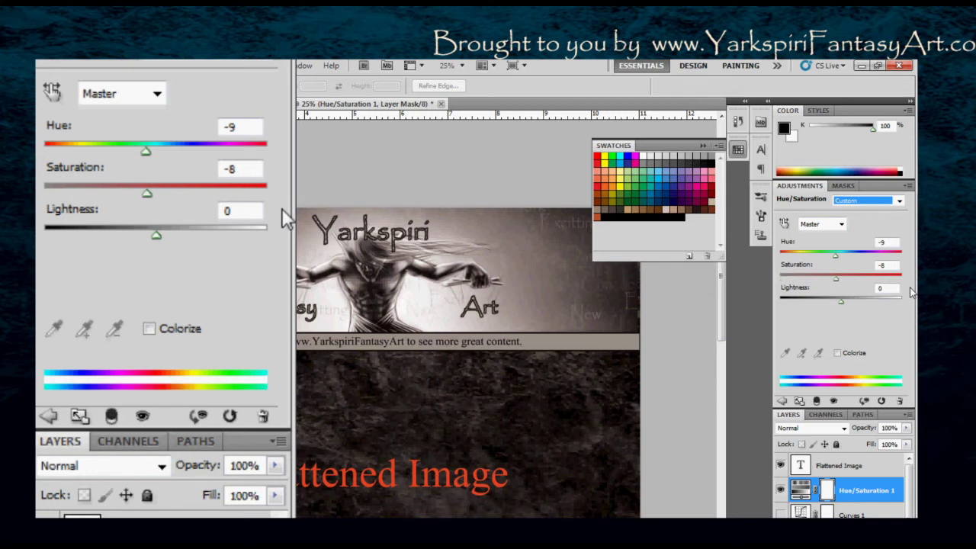
# Try raising the Lightness to +51, and settle on -15
pyautogui.click(841, 302)
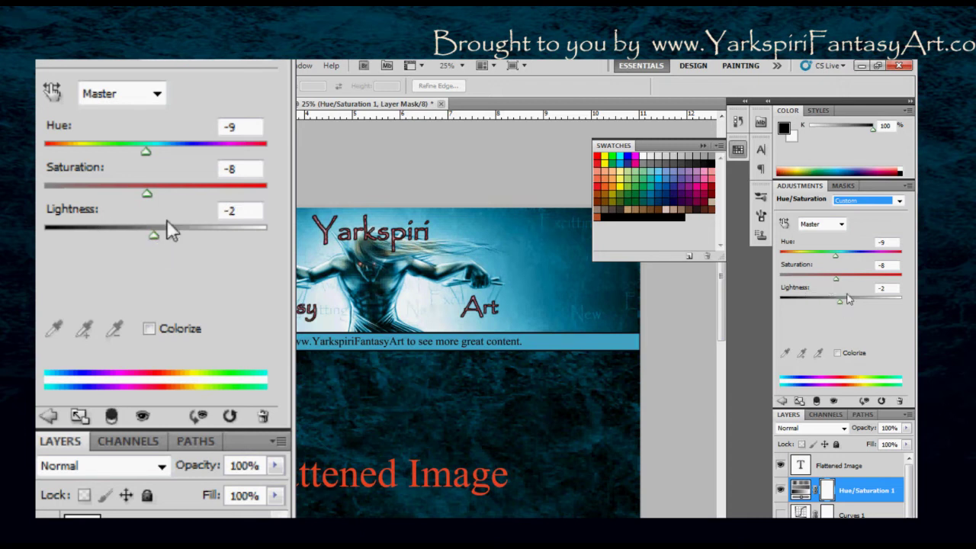
pyautogui.moveTo(154, 234); pyautogui.dragTo(212, 231)
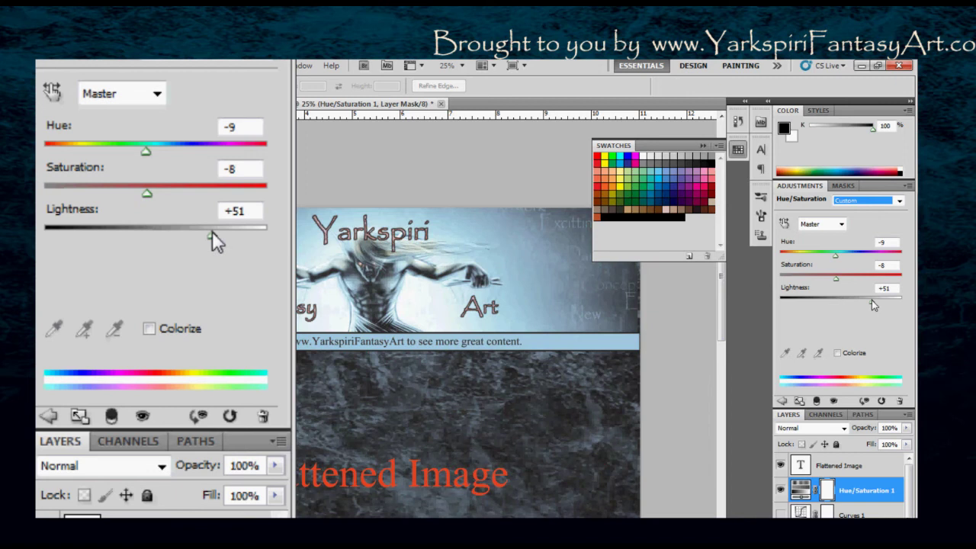
pyautogui.moveTo(212, 231); pyautogui.dragTo(137, 244)
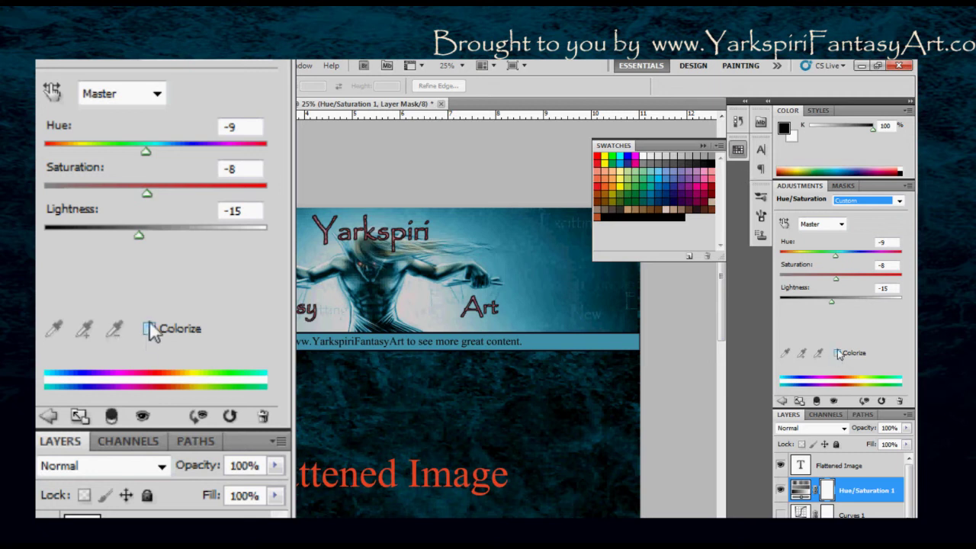
# Hide the Hue/Saturation layer and add a Color Balance adjustment layer above it
pyautogui.click(782, 496)
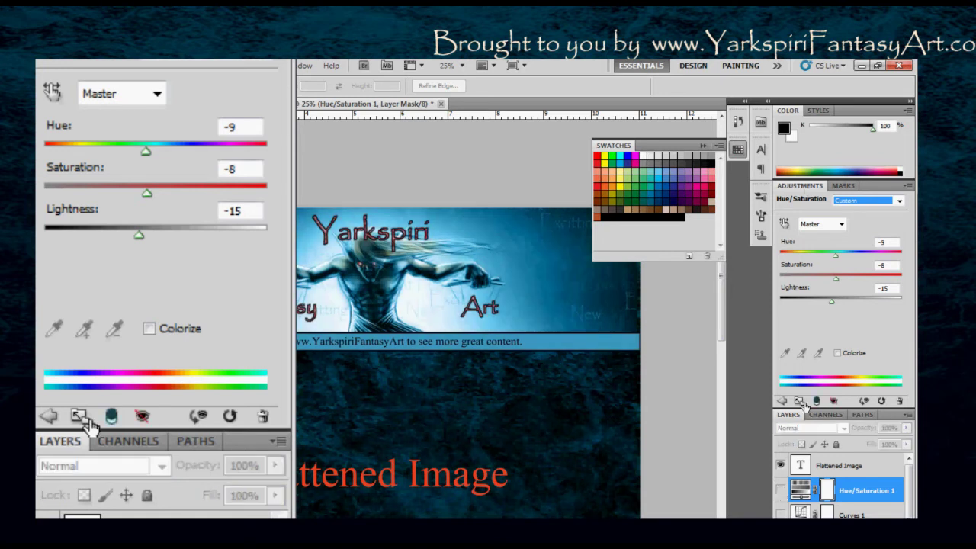
pyautogui.click(50, 418)
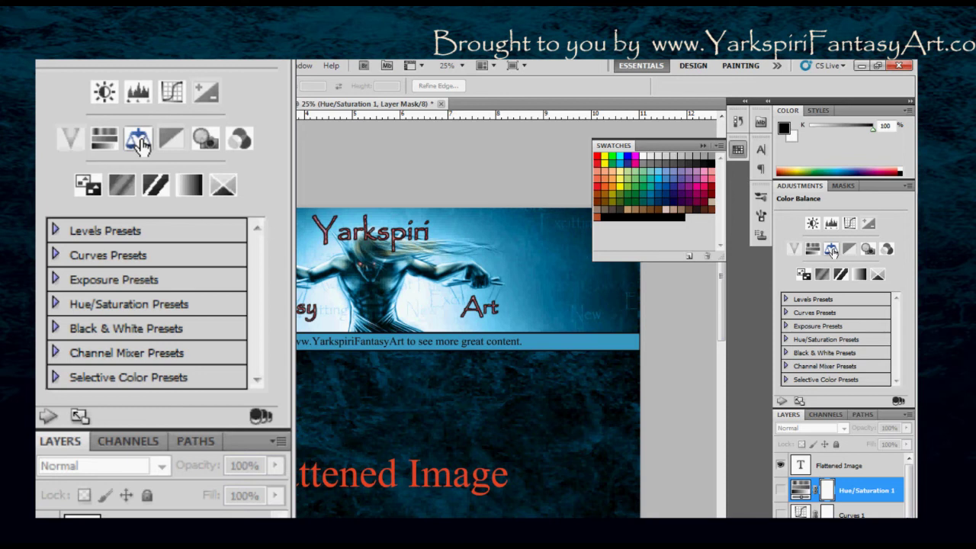
pyautogui.click(139, 140)
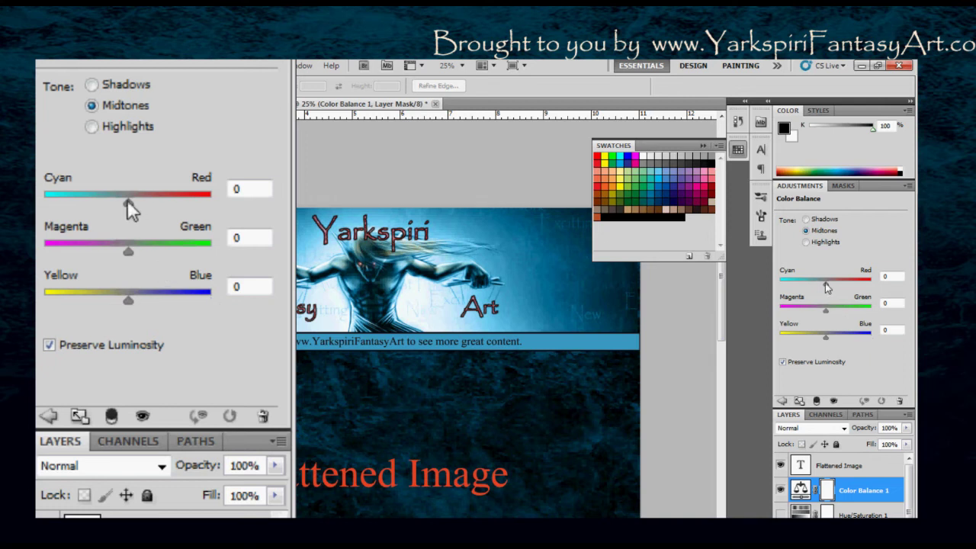
# Try midtone values of +96 Cyan–Red, +100 Magenta–Green and +72 Yellow–Blue, and reset the Color Balance adjustment
pyautogui.moveTo(127, 202); pyautogui.dragTo(128, 203)
pyautogui.moveTo(128, 204); pyautogui.dragTo(38, 209)
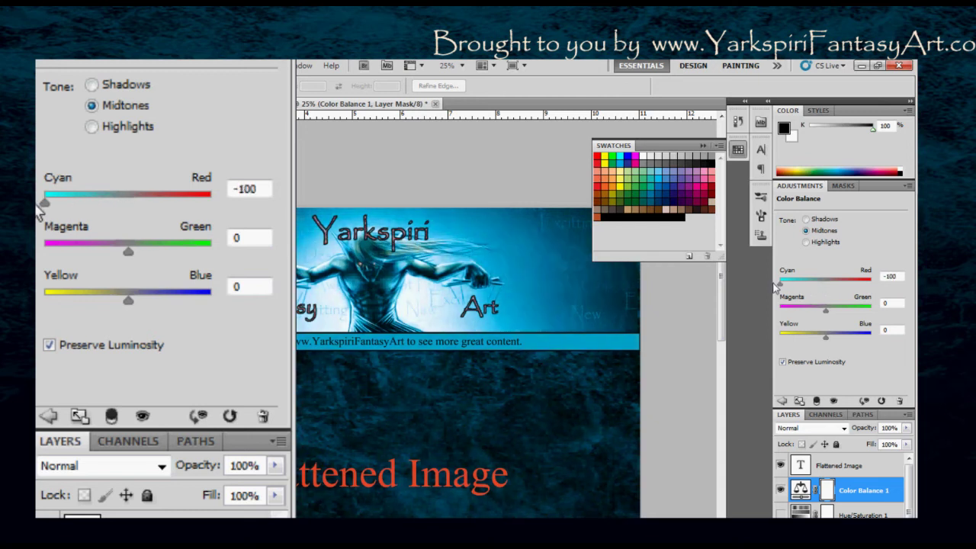
pyautogui.moveTo(48, 199); pyautogui.dragTo(208, 207)
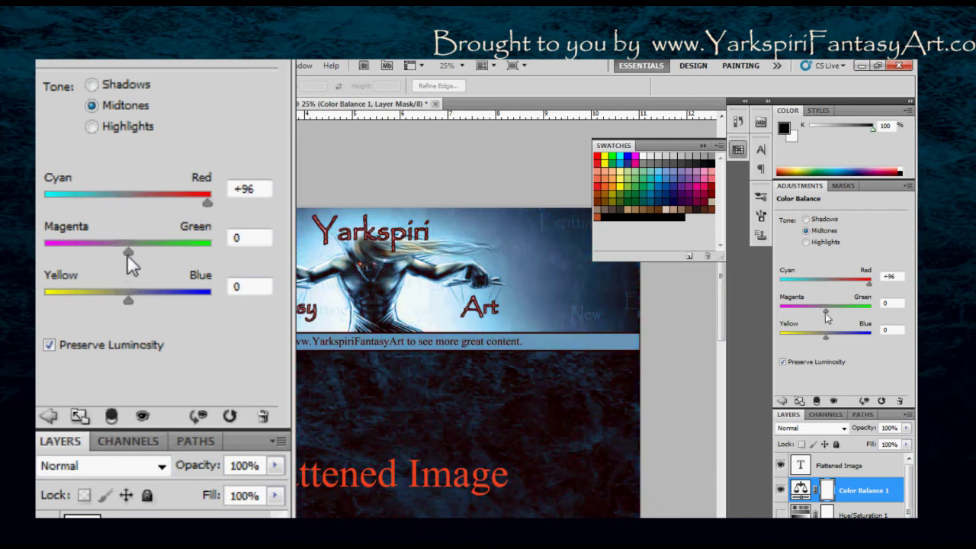
pyautogui.moveTo(128, 250); pyautogui.dragTo(221, 258)
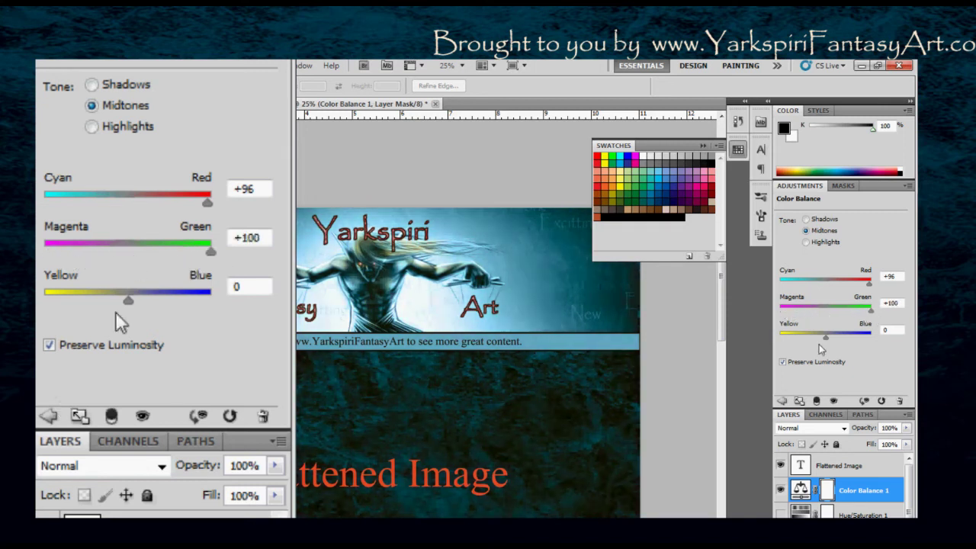
pyautogui.moveTo(827, 337); pyautogui.dragTo(860, 357)
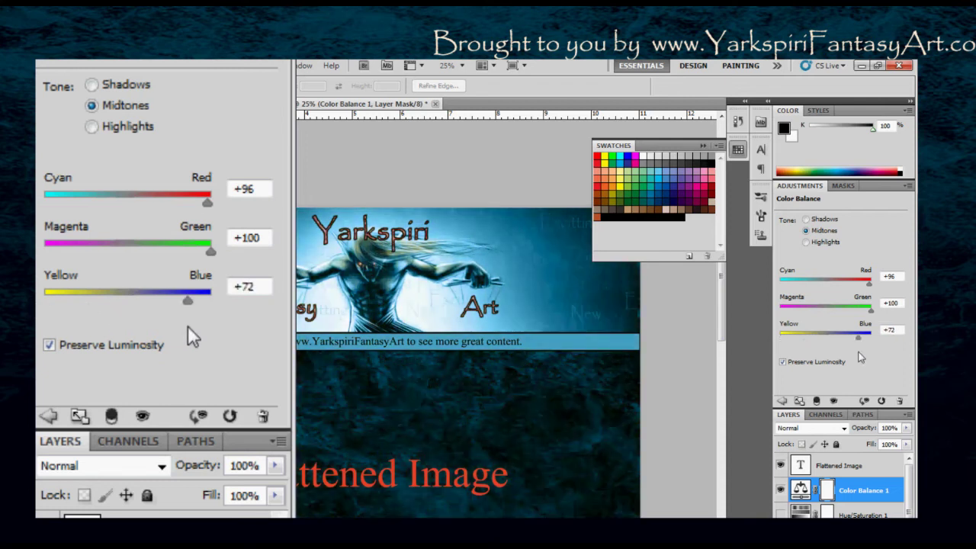
pyautogui.click(882, 401)
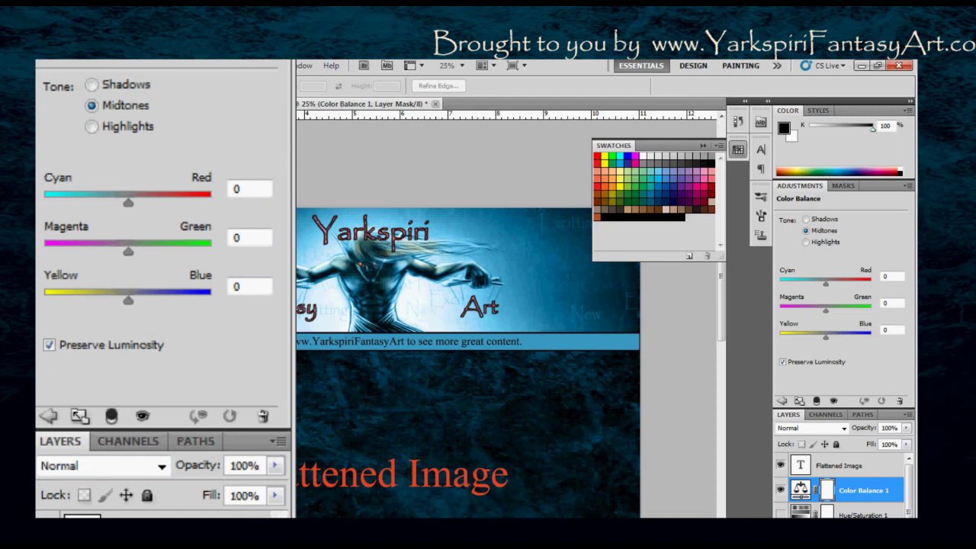
# Examine the CMYK values of the foreground color in the Color Picker, moving the dialog aside
pyautogui.click(47, 471)
pyautogui.moveTo(506, 297); pyautogui.dragTo(551, 215)
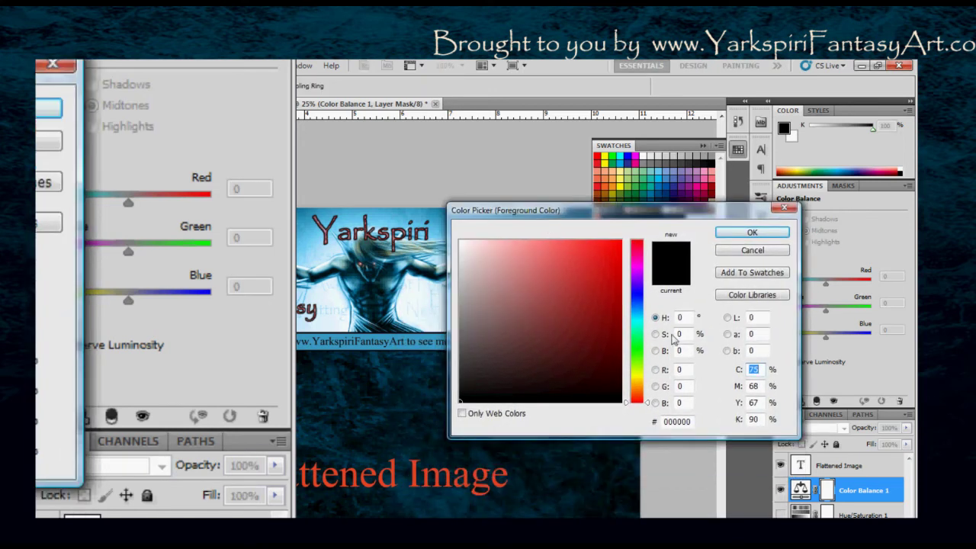
pyautogui.click(754, 369)
pyautogui.doubleClick(746, 367)
pyautogui.moveTo(694, 214); pyautogui.dragTo(638, 217)
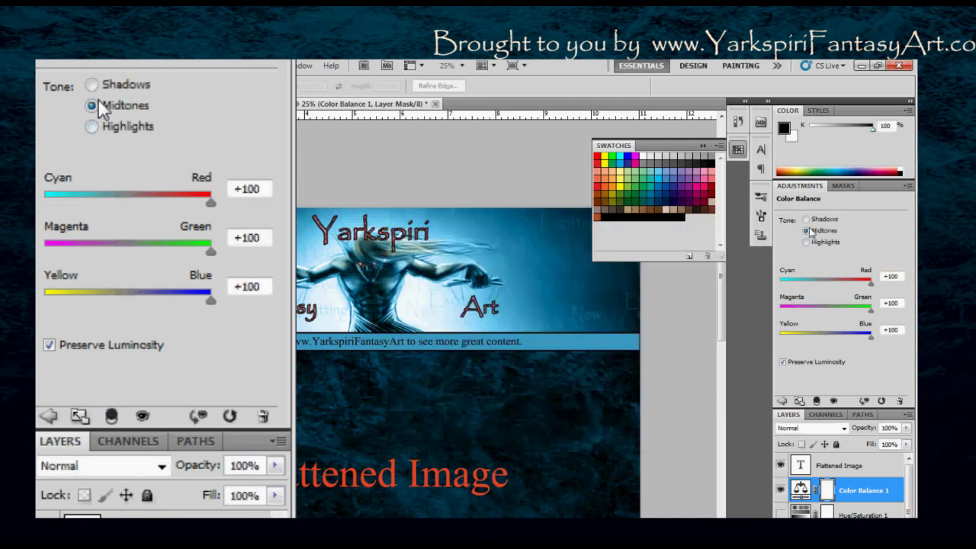
# Switch the Color Balance tone to Shadows and on to Highlights, and hide the Color Balance layer
pyautogui.click(92, 86)
pyautogui.click(93, 126)
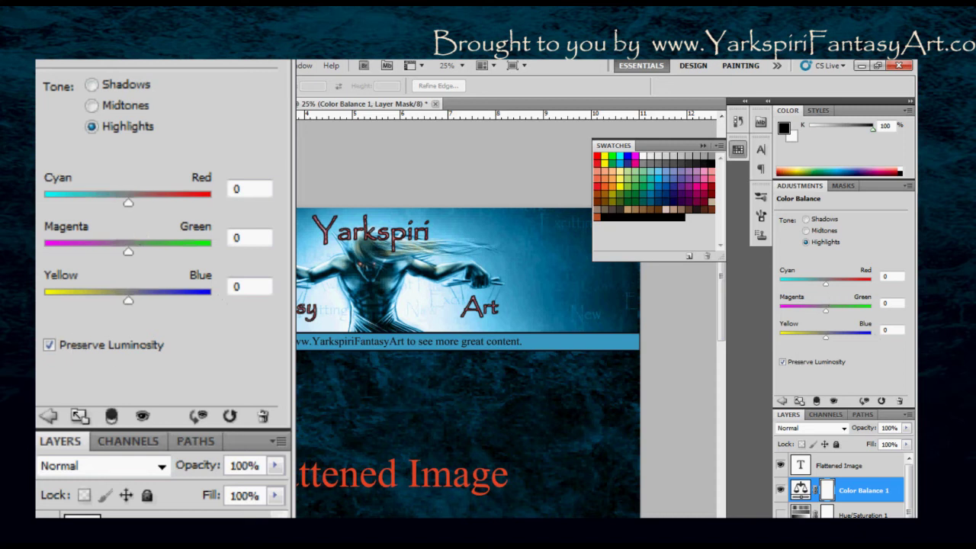
pyautogui.click(779, 490)
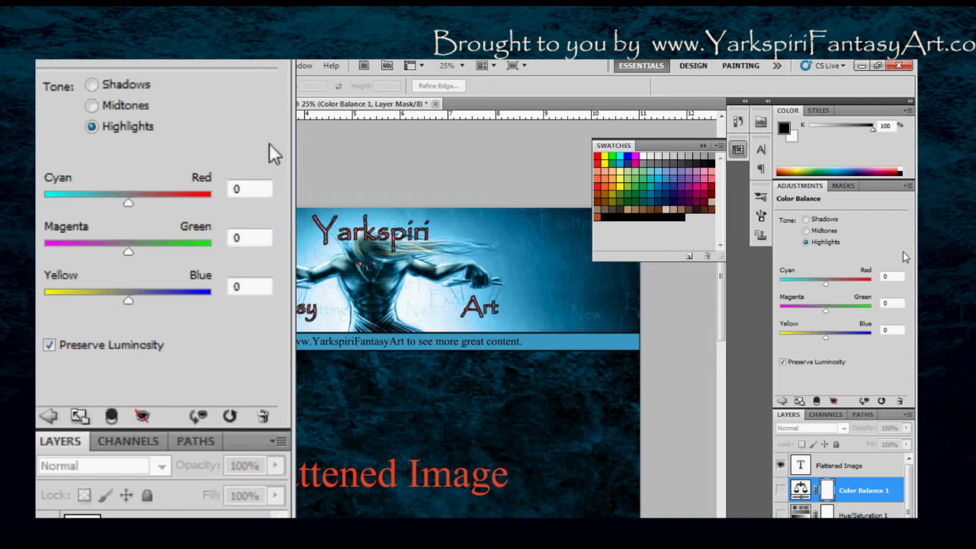
# Add a Photo Filter adjustment layer, keep Warming Filter (85) after trying the Color option, and raise the density to 92%
pyautogui.click(778, 403)
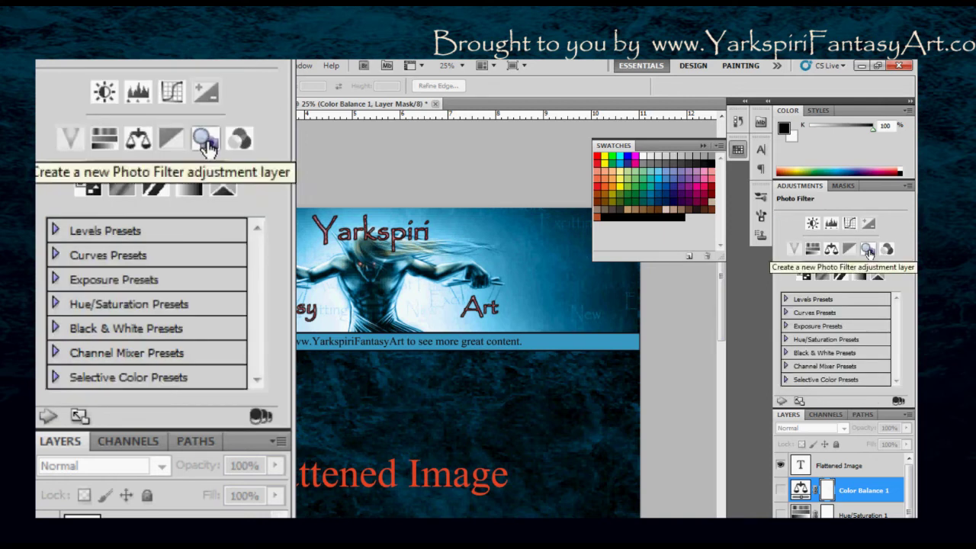
pyautogui.click(868, 250)
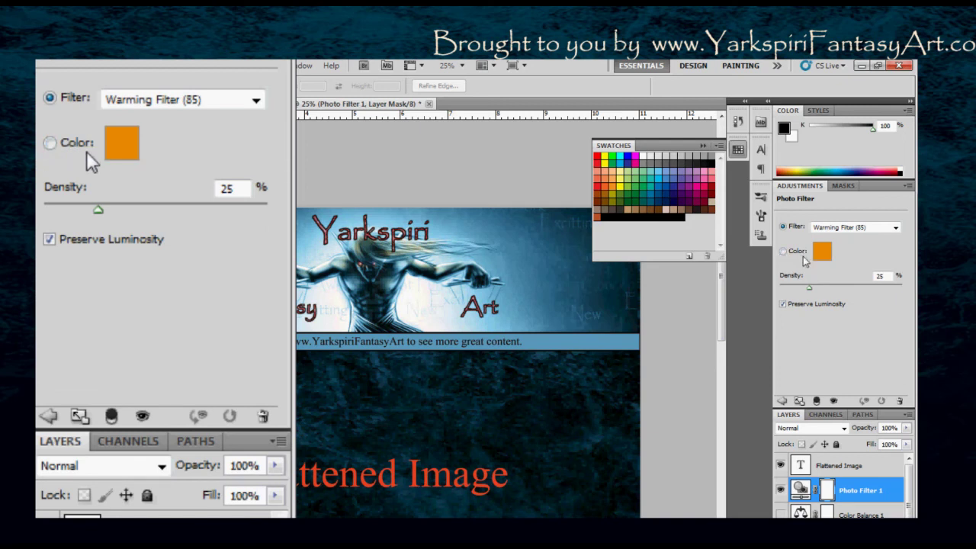
pyautogui.click(785, 251)
pyautogui.click(785, 229)
pyautogui.click(786, 252)
pyautogui.click(782, 227)
pyautogui.moveTo(810, 289); pyautogui.dragTo(895, 295)
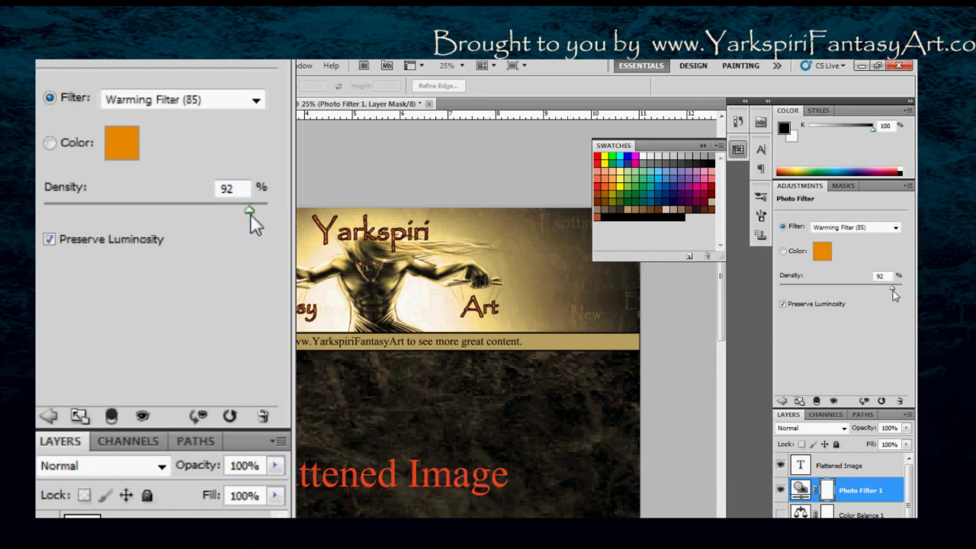
# Change the photo filter's color to green 00ec3d and lower its density
pyautogui.click(822, 255)
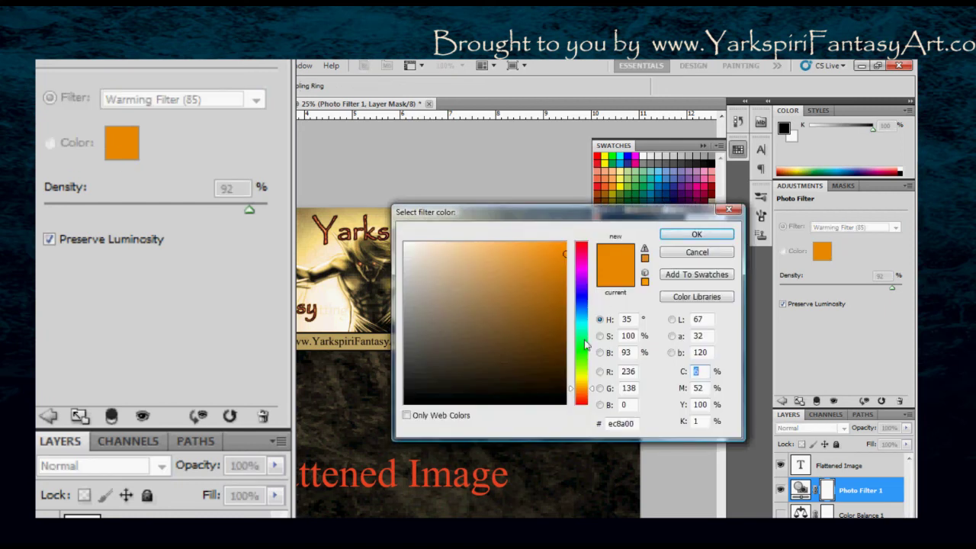
pyautogui.click(588, 345)
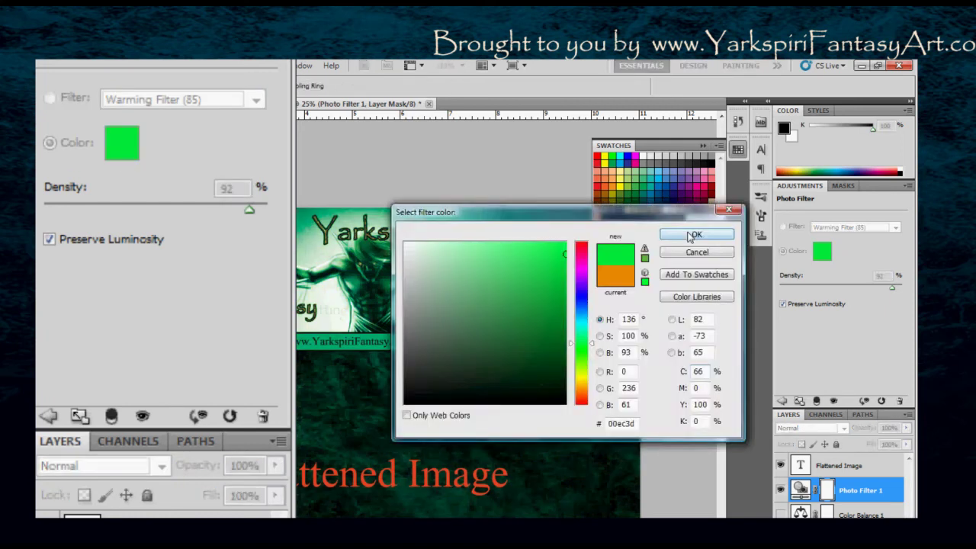
pyautogui.click(696, 234)
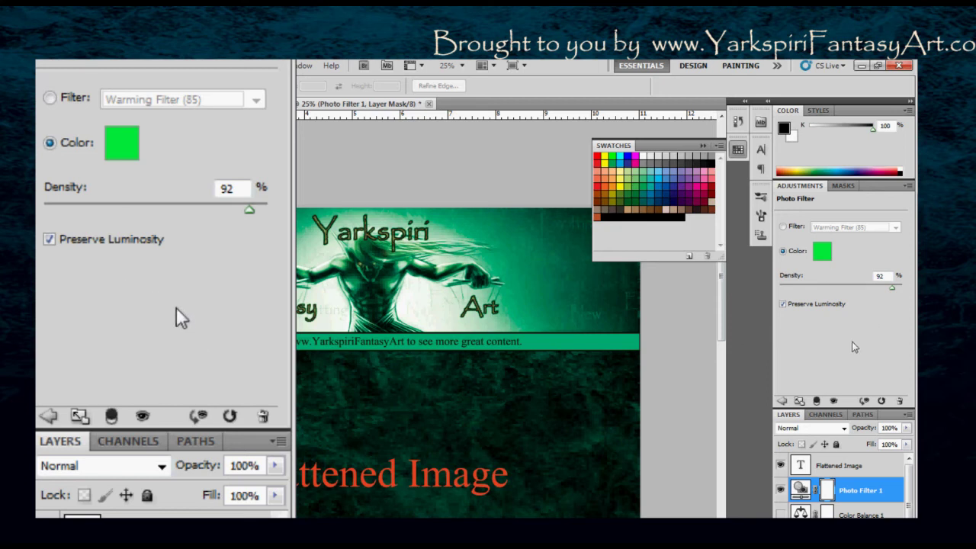
pyautogui.moveTo(892, 287); pyautogui.dragTo(843, 294)
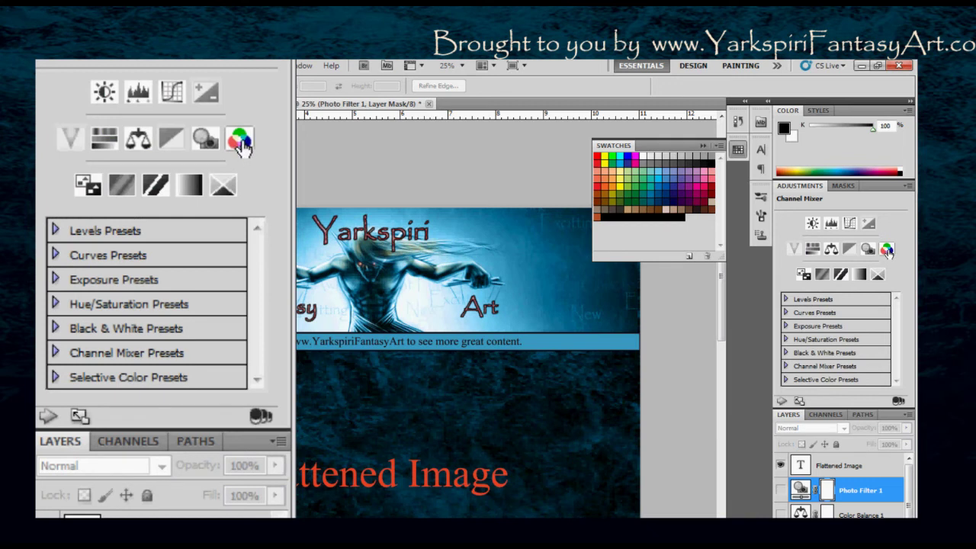
# Add a Channel Mixer adjustment layer above the Photo Filter layer and switch its output channel to Magenta
pyautogui.click(888, 250)
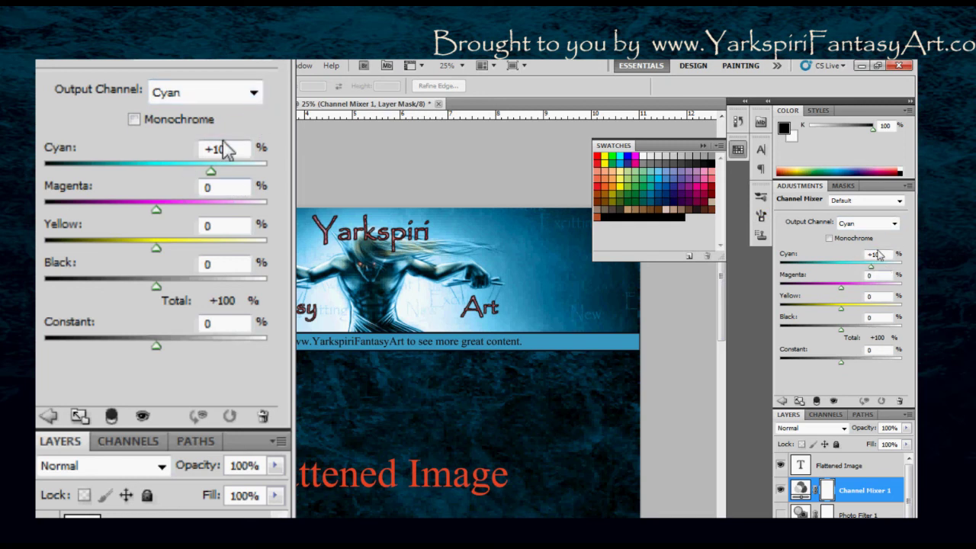
pyautogui.click(900, 225)
pyautogui.click(854, 242)
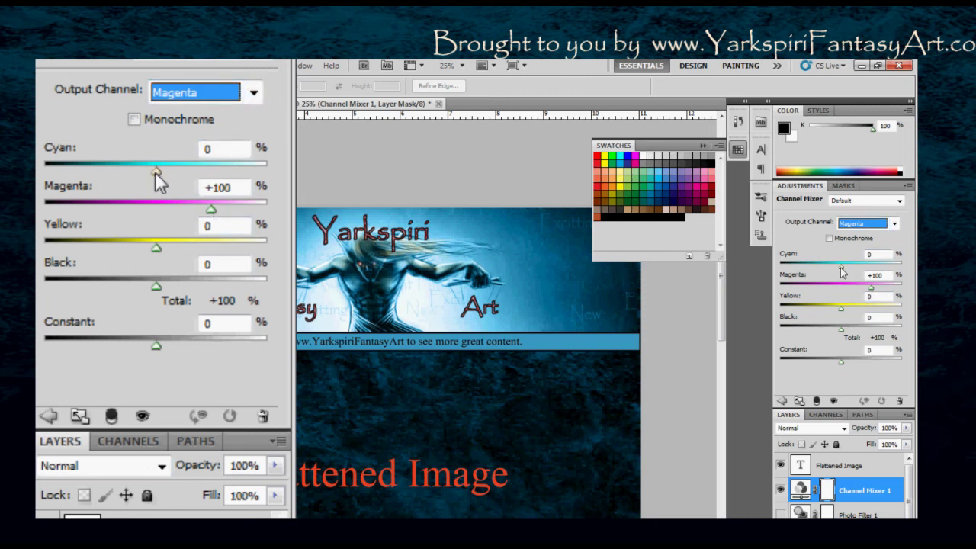
# Switch the Channel Mixer's output channel back to Cyan and set its Cyan value to +196%
pyautogui.click(253, 92)
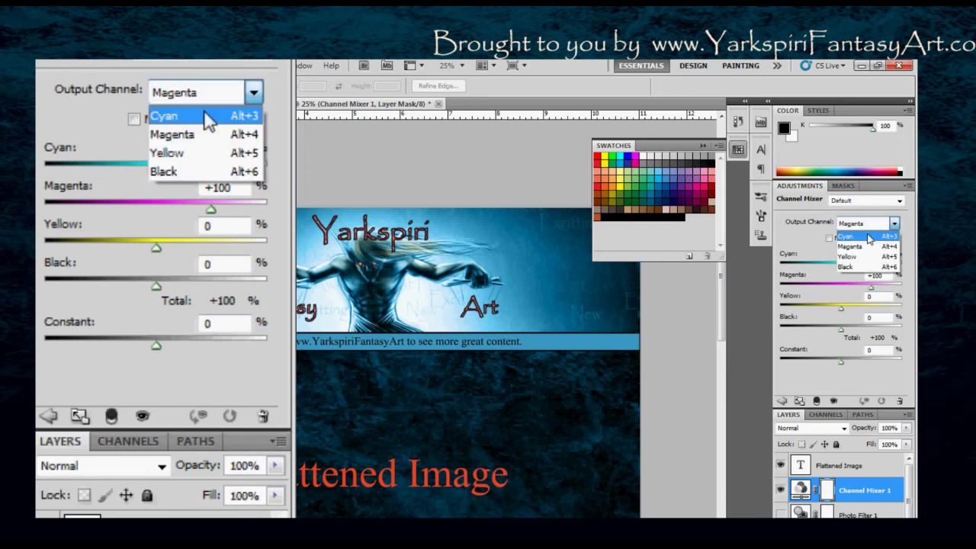
pyautogui.click(204, 115)
pyautogui.moveTo(872, 267); pyautogui.dragTo(902, 272)
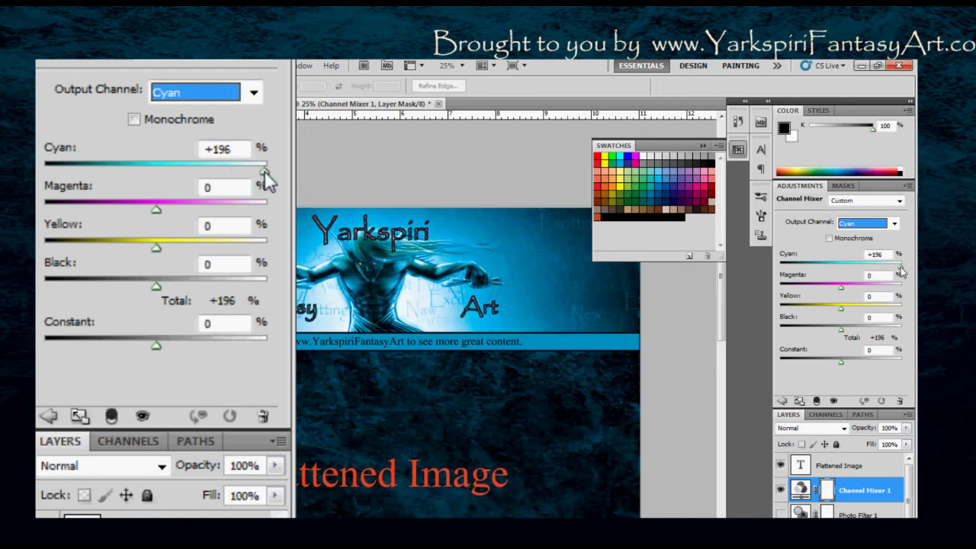
pyautogui.moveTo(902, 272); pyautogui.dragTo(843, 271)
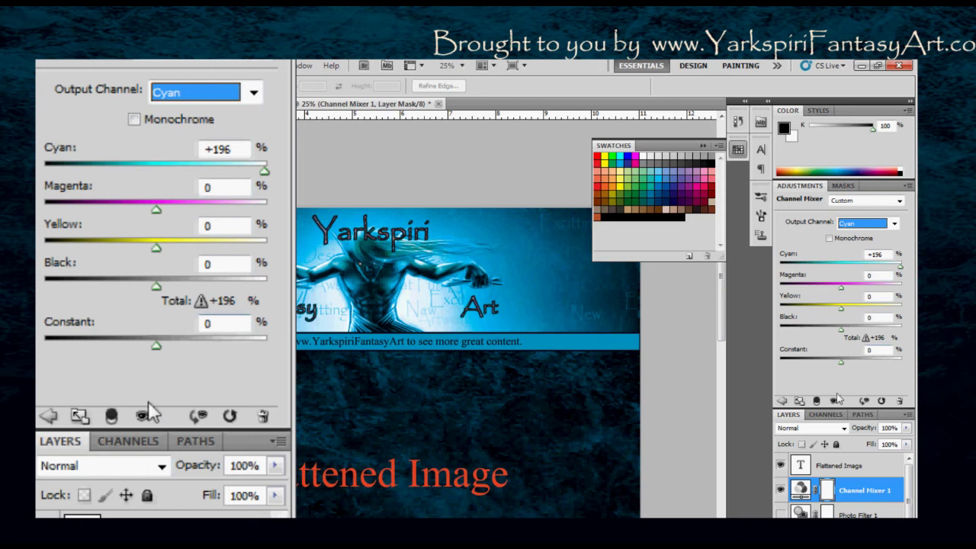
# Hide the Channel Mixer layer and return to the list of available adjustments
pyautogui.click(780, 490)
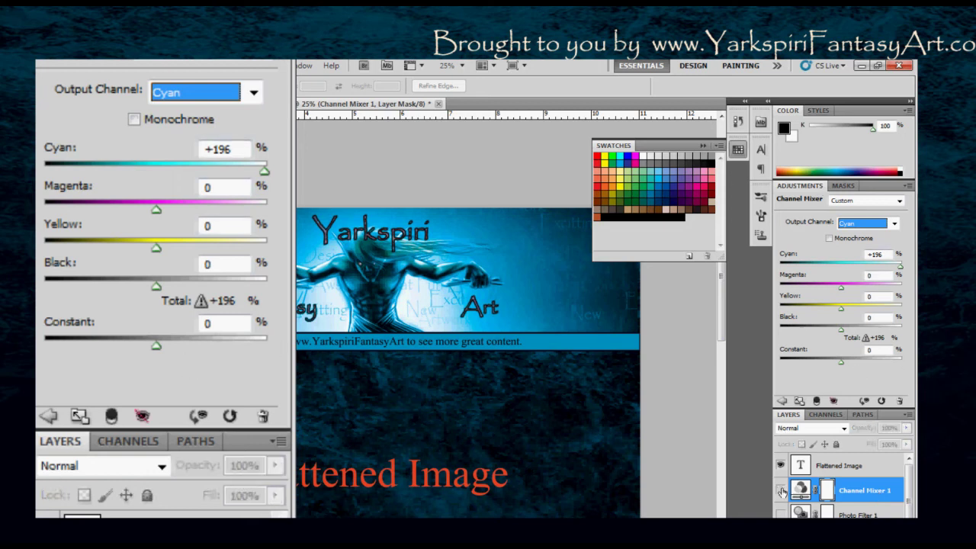
pyautogui.click(781, 400)
pyautogui.click(782, 401)
pyautogui.click(781, 401)
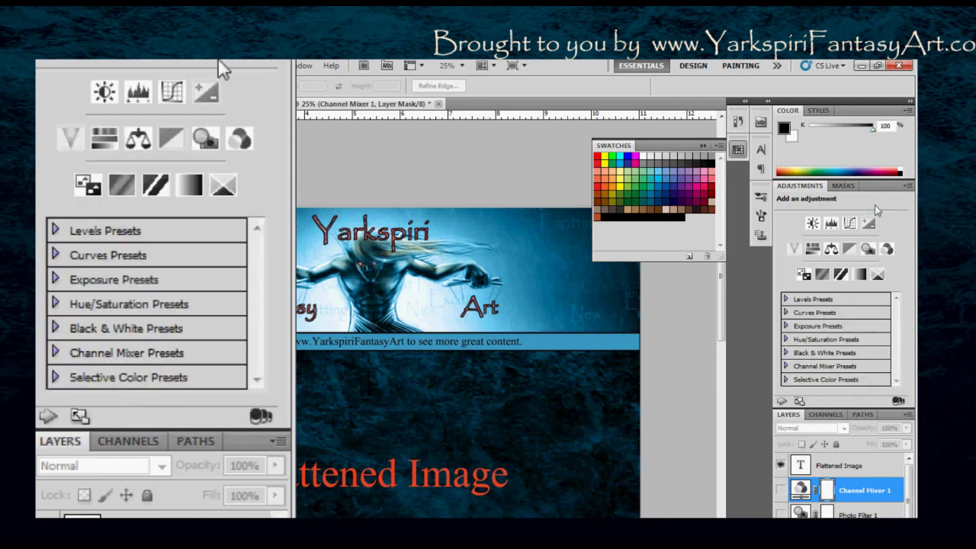
# Add an Invert adjustment layer above the Channel Mixer layer, hide it and return to the list of available adjustments
pyautogui.click(86, 185)
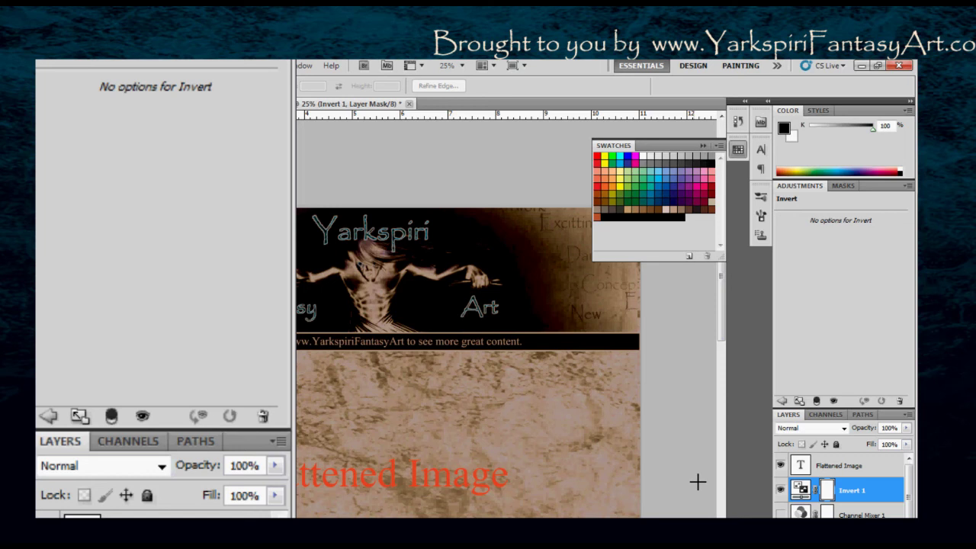
pyautogui.click(780, 494)
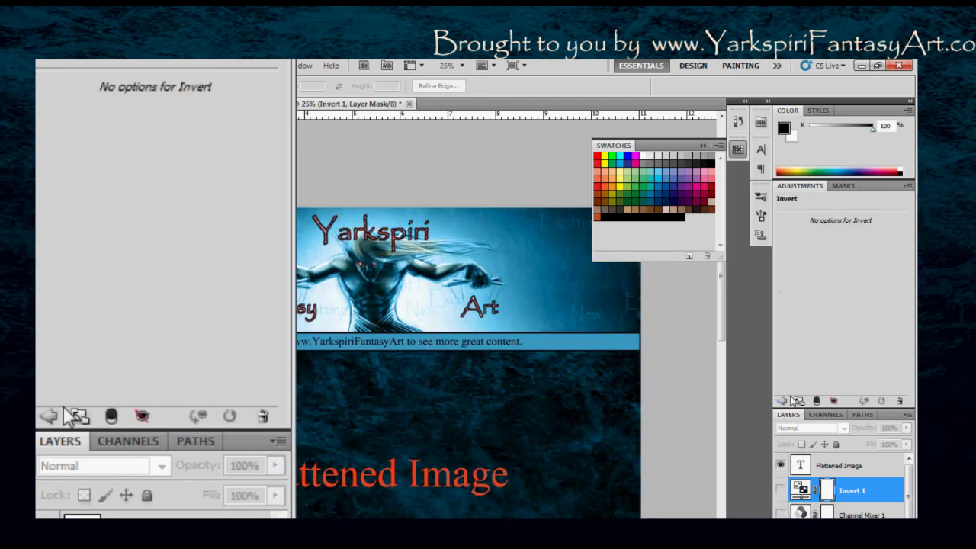
pyautogui.click(783, 401)
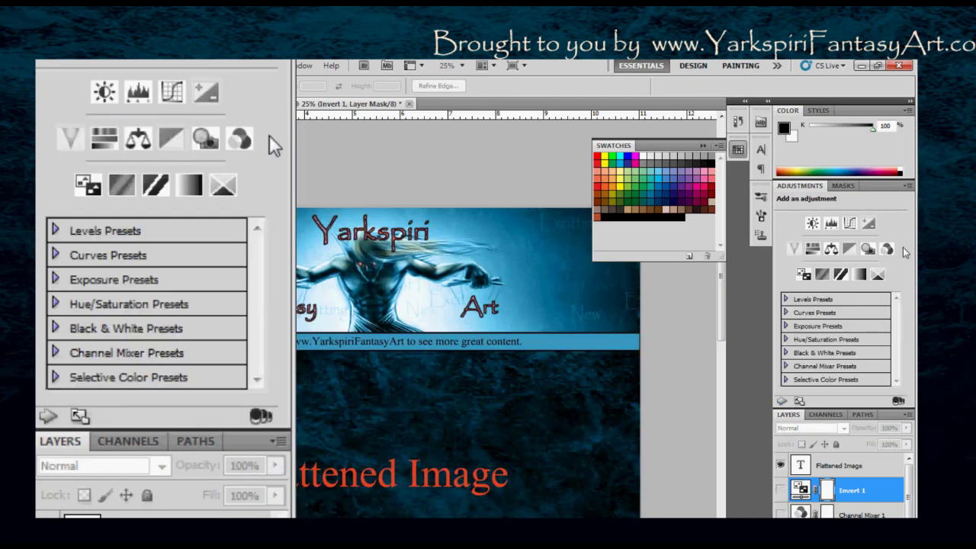
# Add a Posterize adjustment layer above the Invert layer, reduce it to 2 levels and raise its number of levels again
pyautogui.click(822, 275)
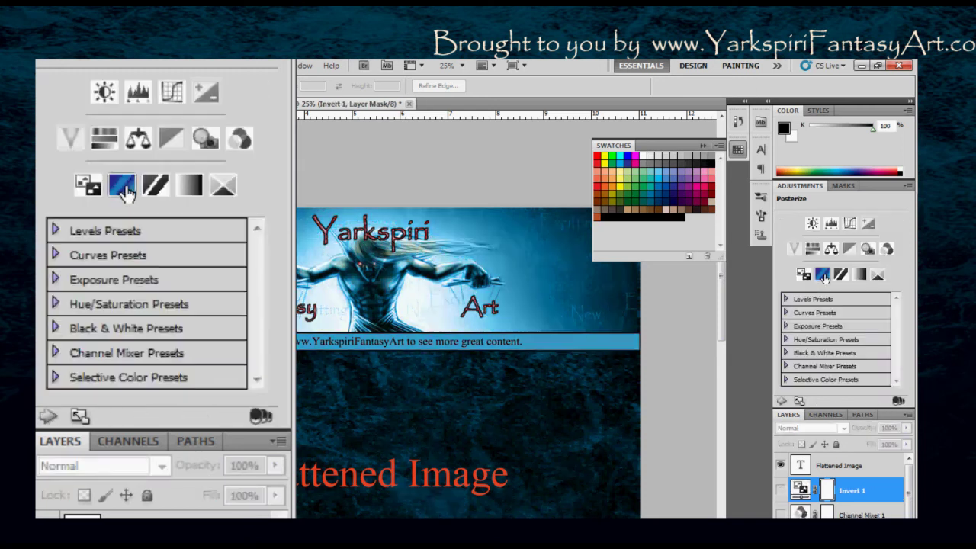
pyautogui.click(823, 274)
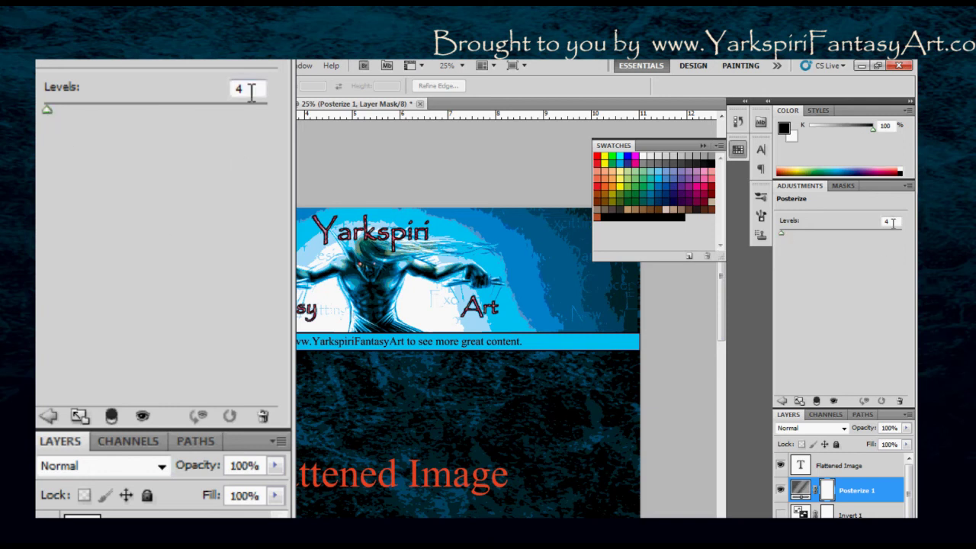
pyautogui.moveTo(781, 232)
pyautogui.mouseDown()
pyautogui.moveTo(889, 244)
pyautogui.moveTo(781, 235)
pyautogui.mouseUp()
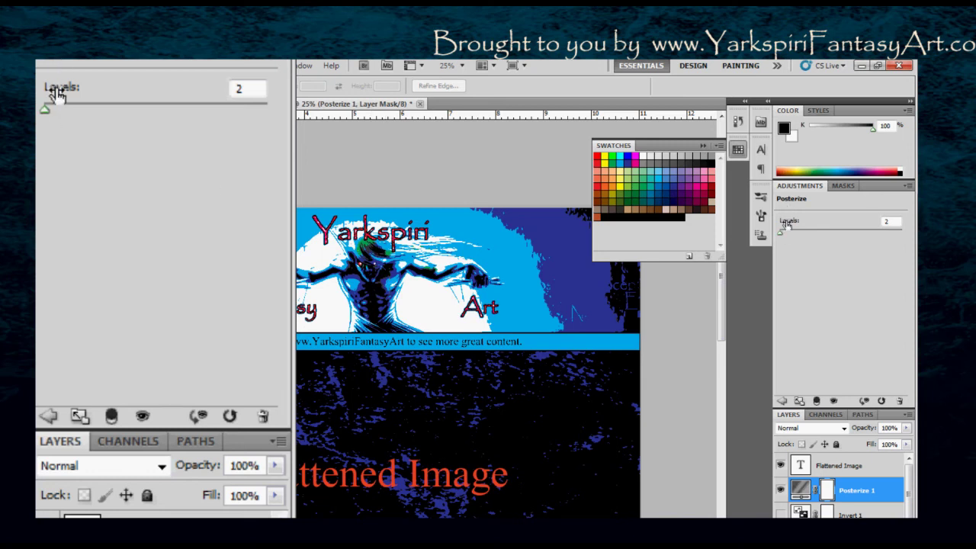
pyautogui.moveTo(784, 225); pyautogui.dragTo(804, 237)
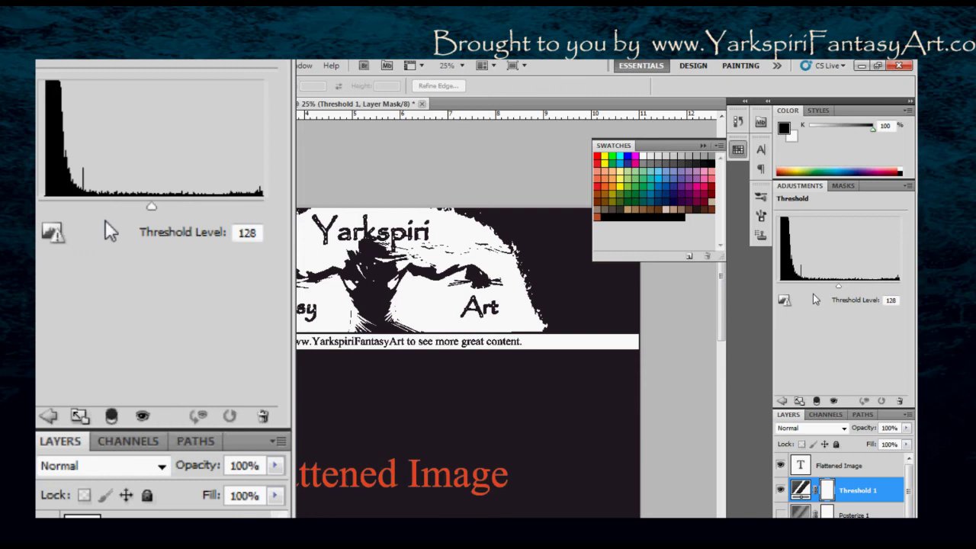
# Set the Threshold adjustment layer's level to 53 and hide the layer
pyautogui.moveTo(839, 287); pyautogui.dragTo(805, 288)
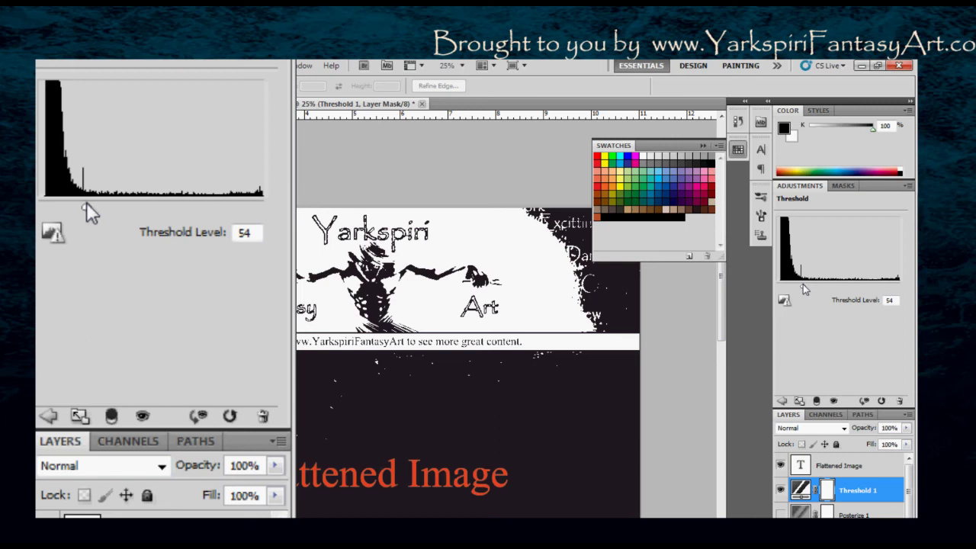
pyautogui.moveTo(87, 205)
pyautogui.mouseDown()
pyautogui.moveTo(167, 206)
pyautogui.moveTo(85, 205)
pyautogui.mouseUp()
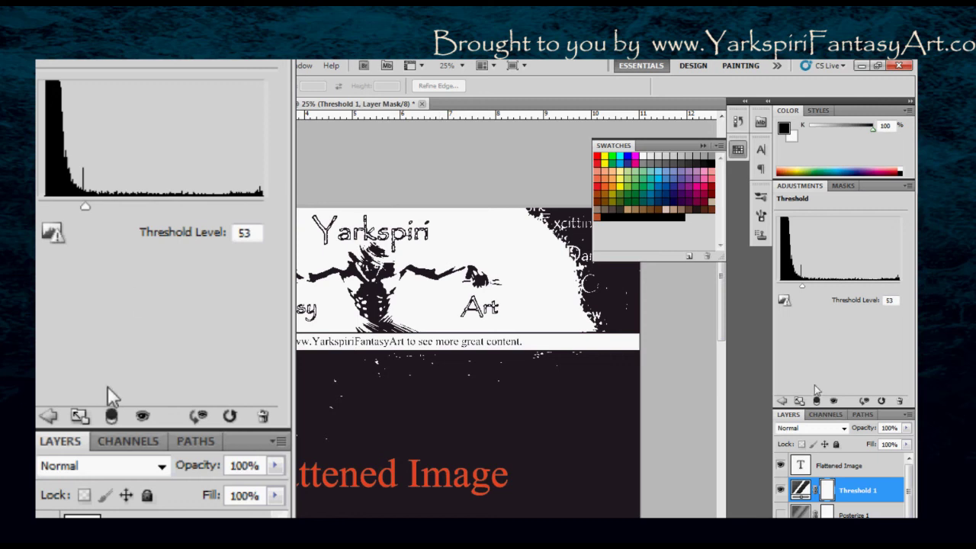
pyautogui.click(780, 490)
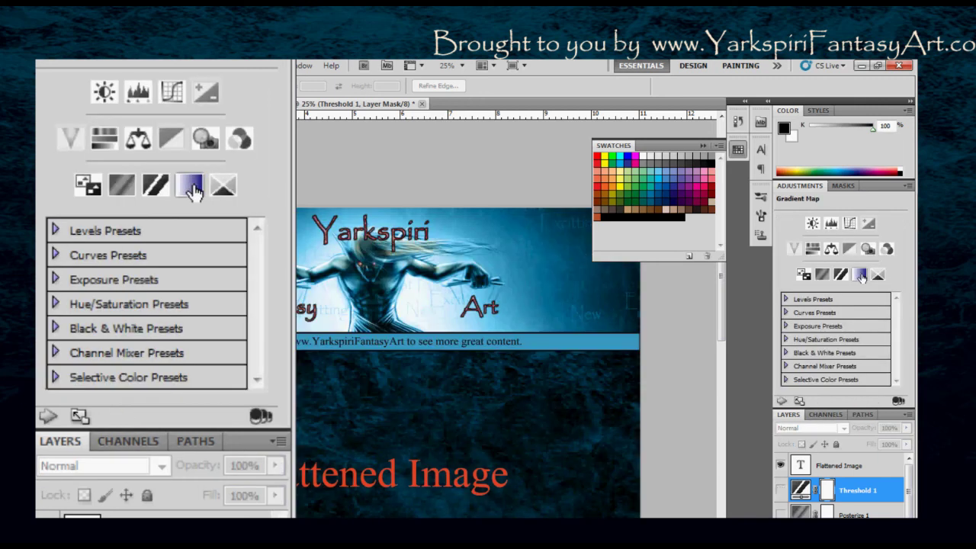
# Add a Gradient Map adjustment layer and try the Foreground to Transparent and the Black, White gradient presets on it
pyautogui.click(860, 275)
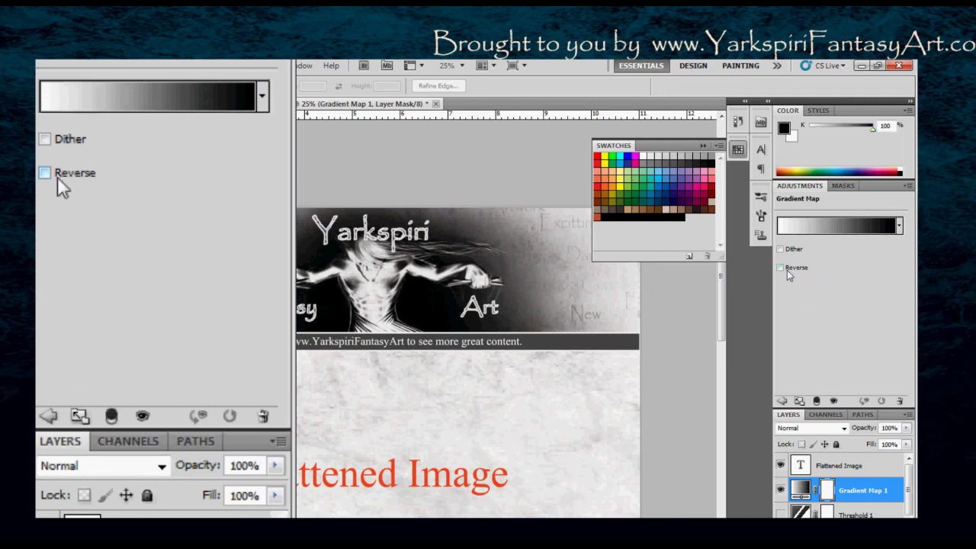
pyautogui.click(900, 226)
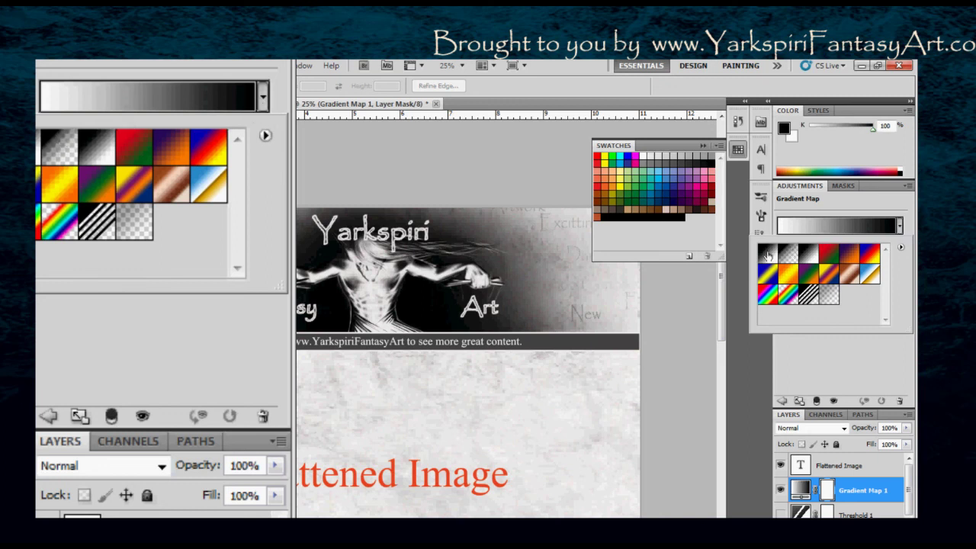
pyautogui.click(789, 256)
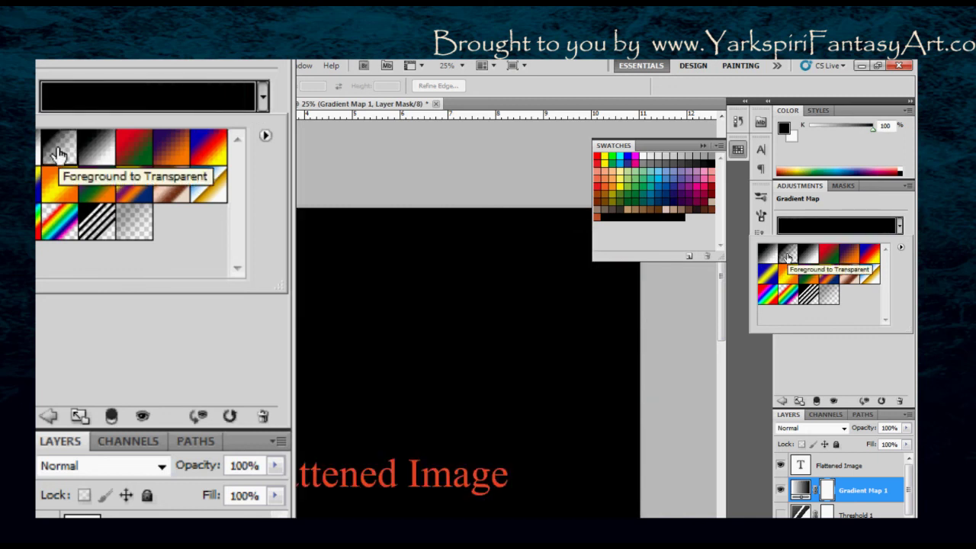
pyautogui.click(816, 260)
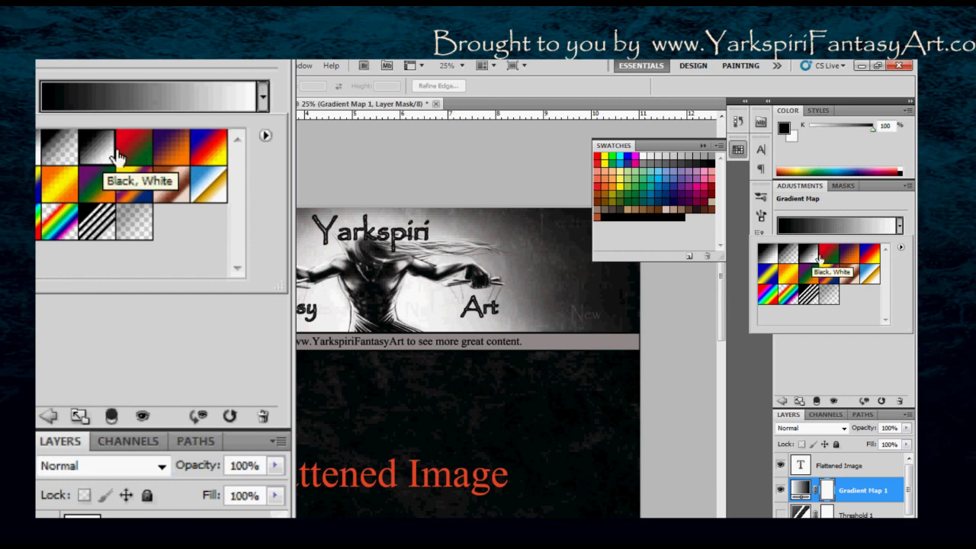
# Try the red-green and violet-orange presets on the Gradient Map, and apply the Blue, Red, Yellow gradient
pyautogui.click(827, 256)
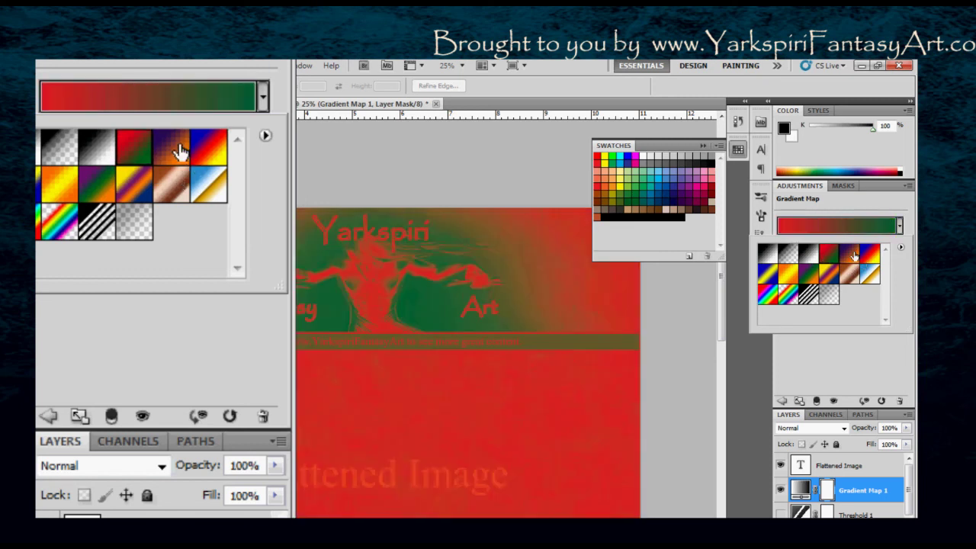
pyautogui.click(854, 256)
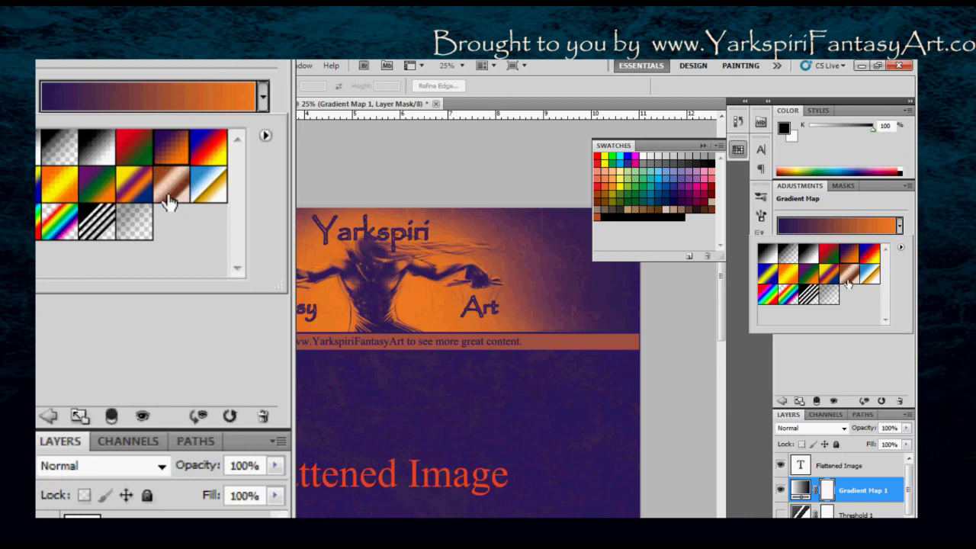
pyautogui.click(876, 252)
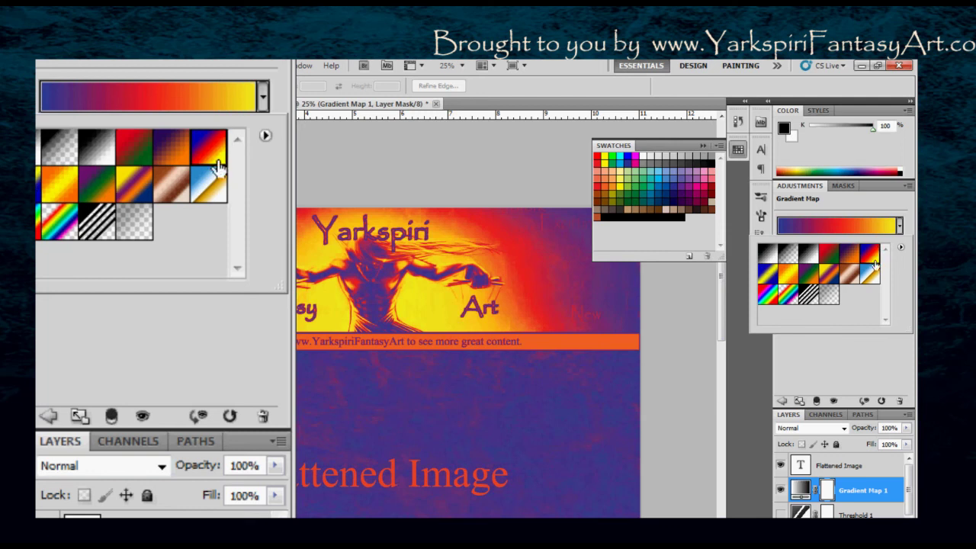
pyautogui.click(267, 133)
pyautogui.click(266, 133)
pyautogui.click(137, 358)
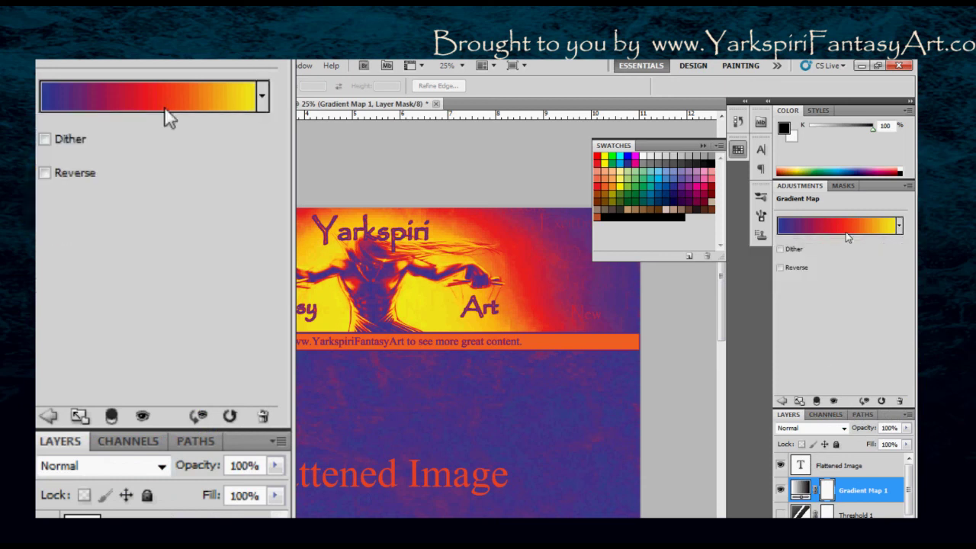
# Try customizing the Blue, Red, Yellow gradient with an extra red color stop at 71%, and cancel the gradient edit
pyautogui.click(847, 236)
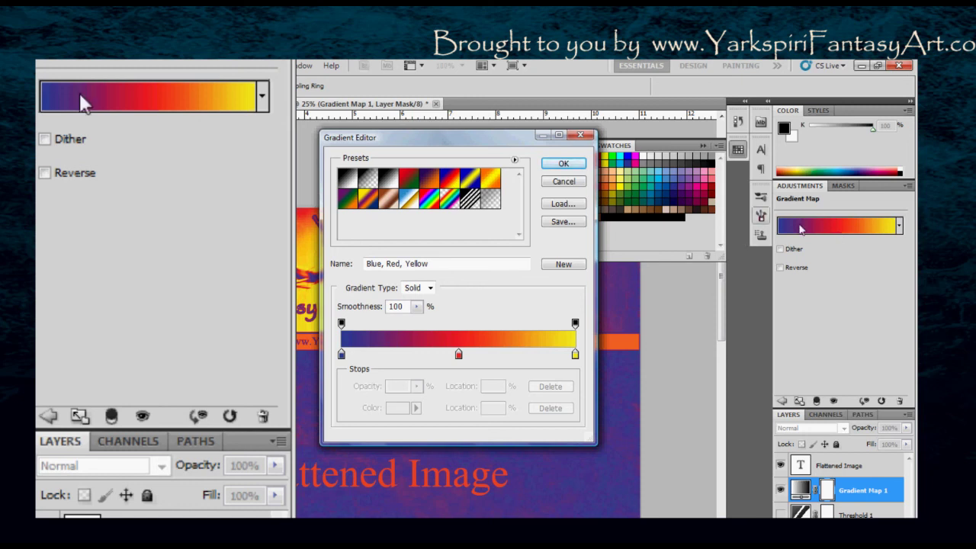
pyautogui.moveTo(466, 141); pyautogui.dragTo(653, 147)
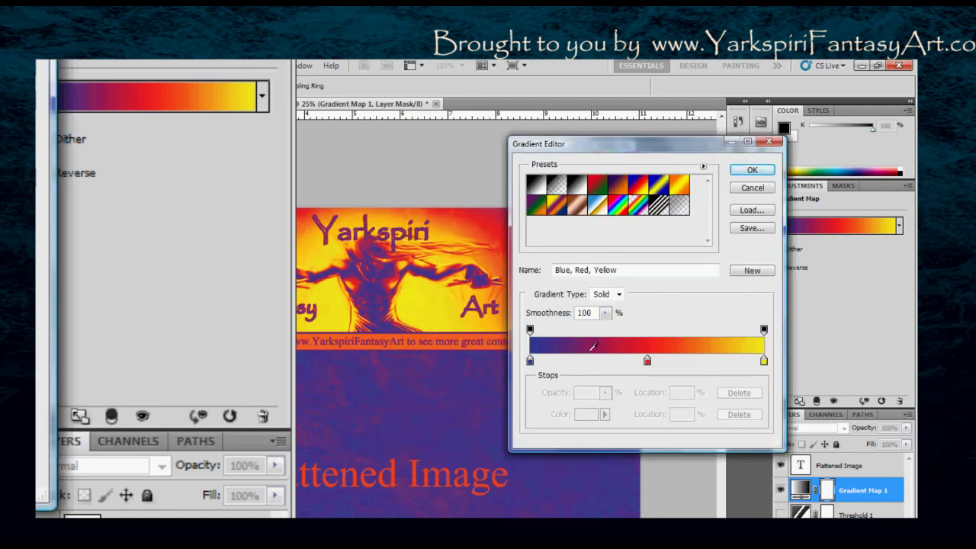
pyautogui.click(647, 361)
pyautogui.moveTo(646, 362); pyautogui.dragTo(587, 359)
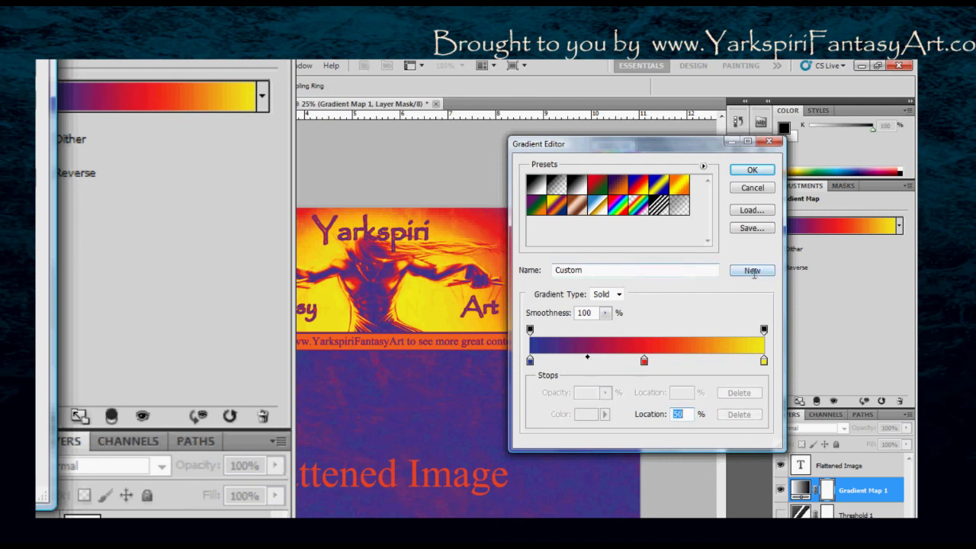
pyautogui.click(690, 359)
pyautogui.moveTo(690, 359); pyautogui.dragTo(696, 360)
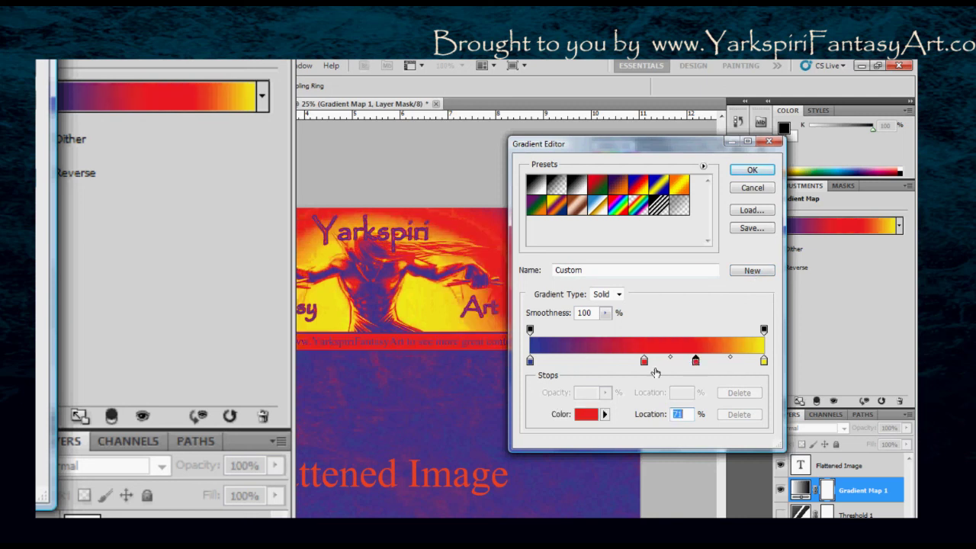
pyautogui.doubleClick(698, 364)
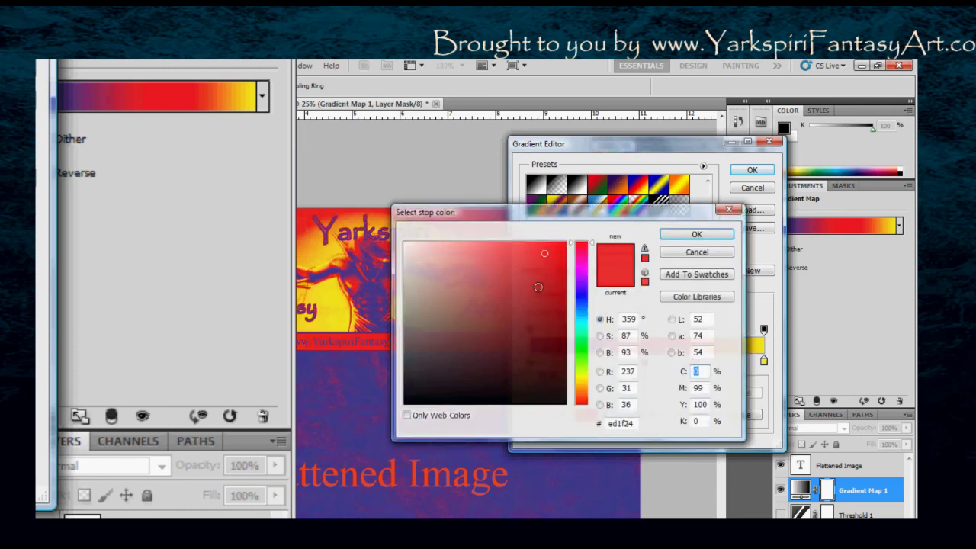
pyautogui.click(697, 254)
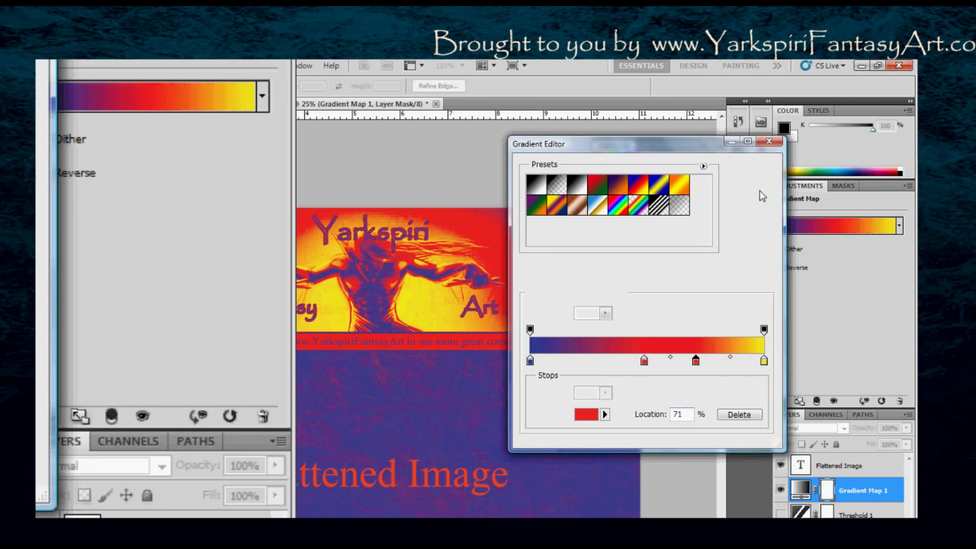
pyautogui.click(759, 192)
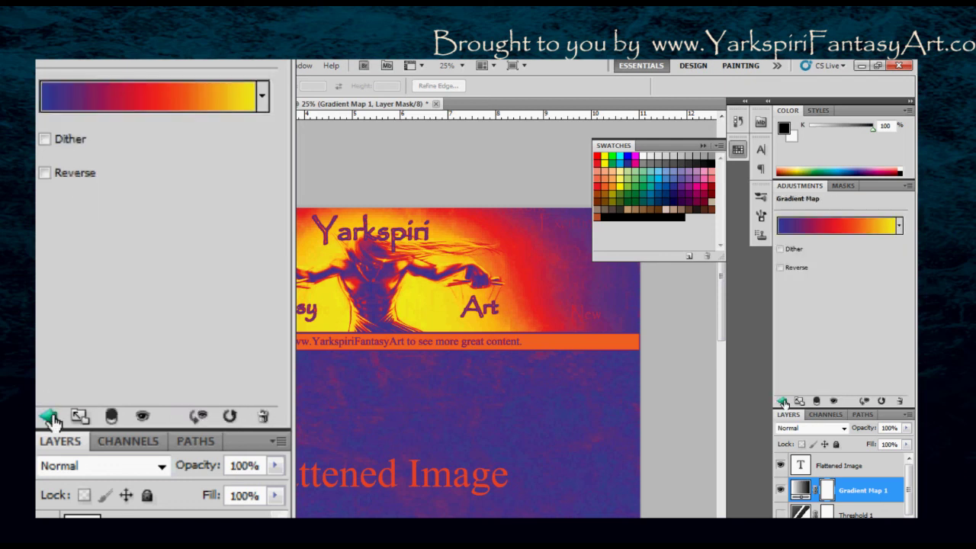
# Add a Selective Color adjustment layer above the Gradient Map layer and keep Reds as the color range
pyautogui.click(783, 402)
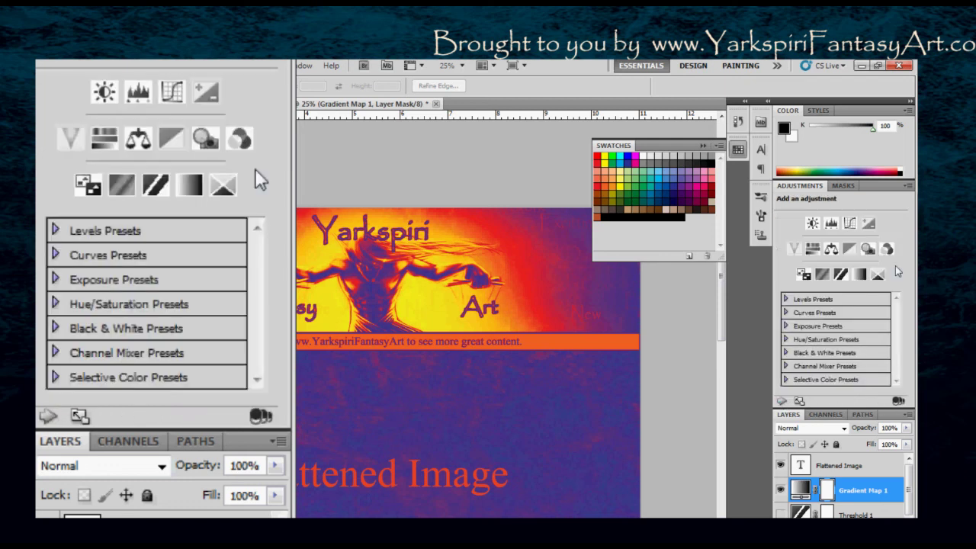
pyautogui.click(878, 276)
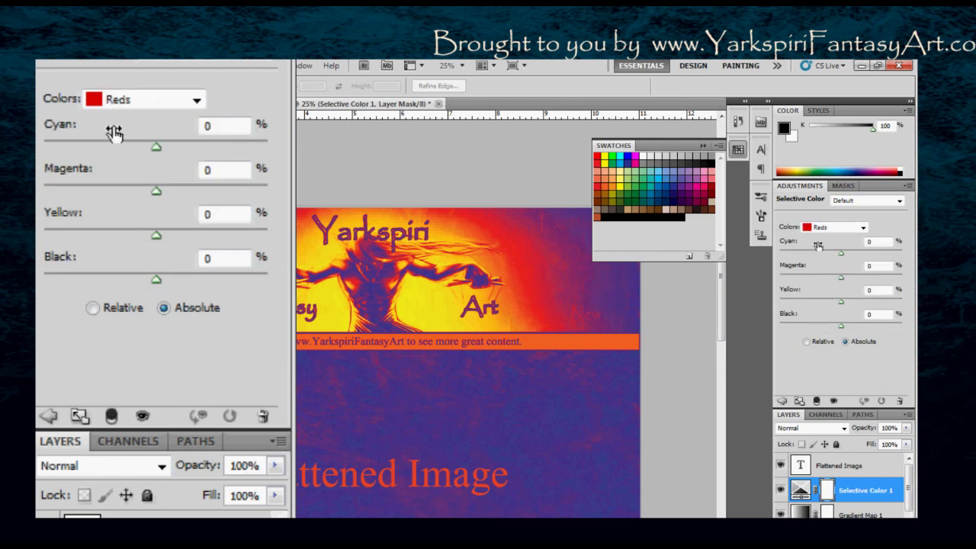
pyautogui.click(197, 100)
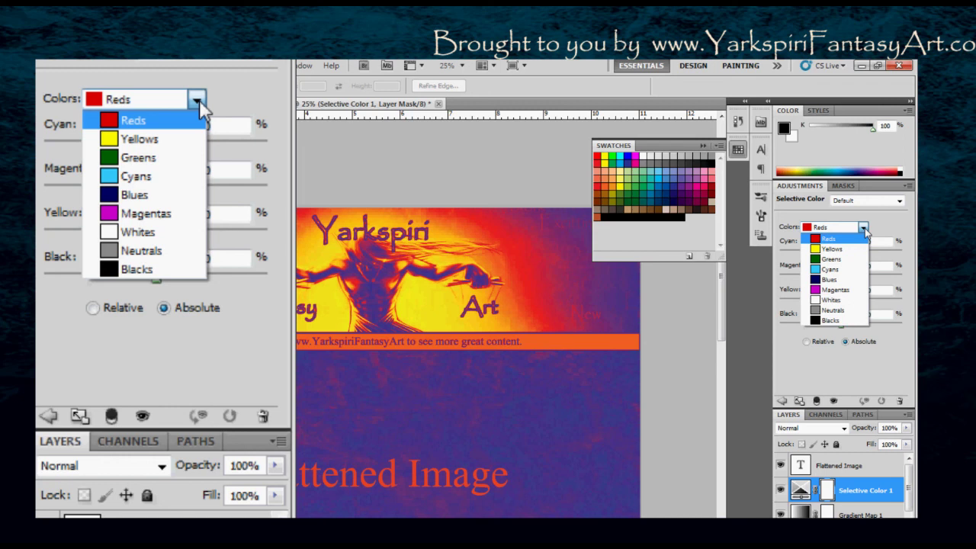
pyautogui.click(865, 229)
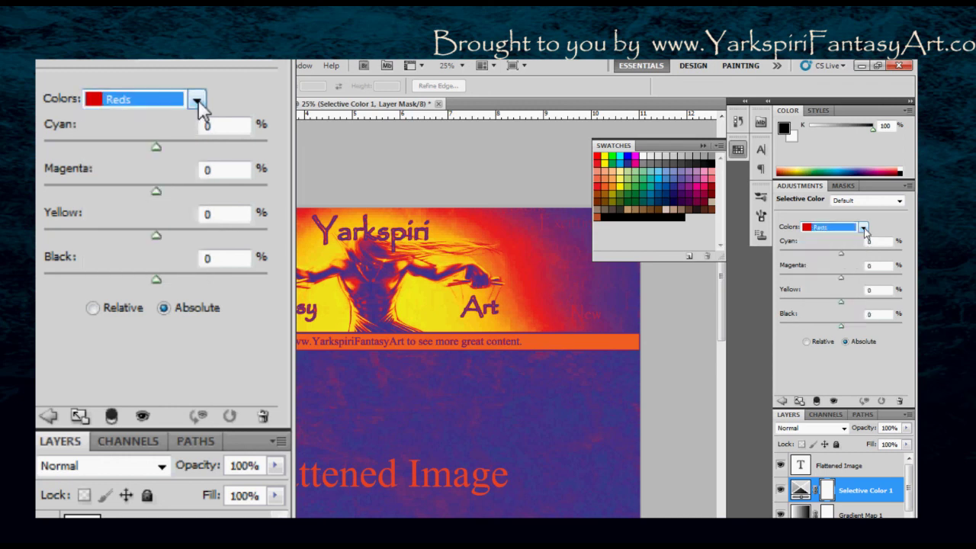
# Raise the Cyan amount of the Reds in the Selective Color layer and adjust their Magenta and Yellow amounts
pyautogui.moveTo(150, 147); pyautogui.dragTo(267, 162)
pyautogui.moveTo(902, 265); pyautogui.dragTo(833, 269)
pyautogui.moveTo(841, 302)
pyautogui.mouseDown()
pyautogui.moveTo(797, 300)
pyautogui.moveTo(834, 308)
pyautogui.mouseUp()
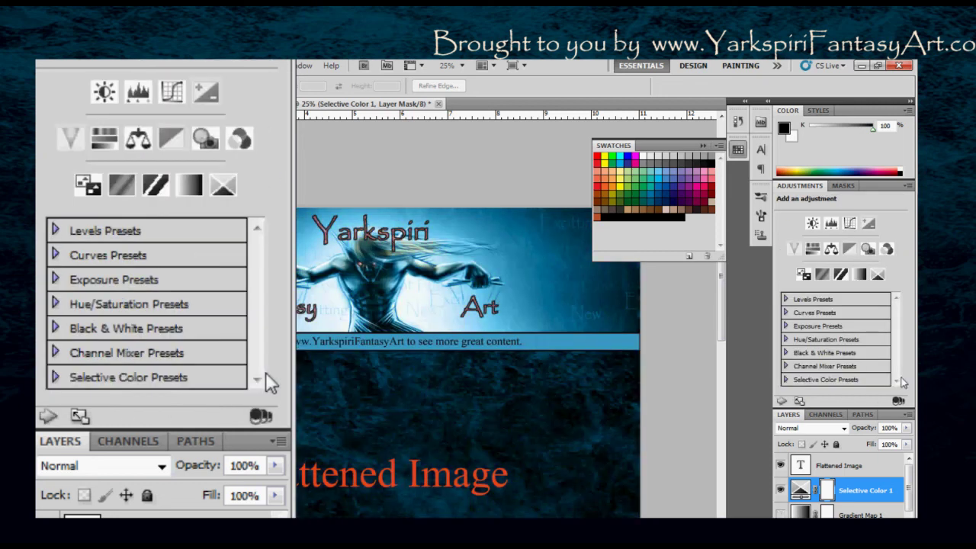